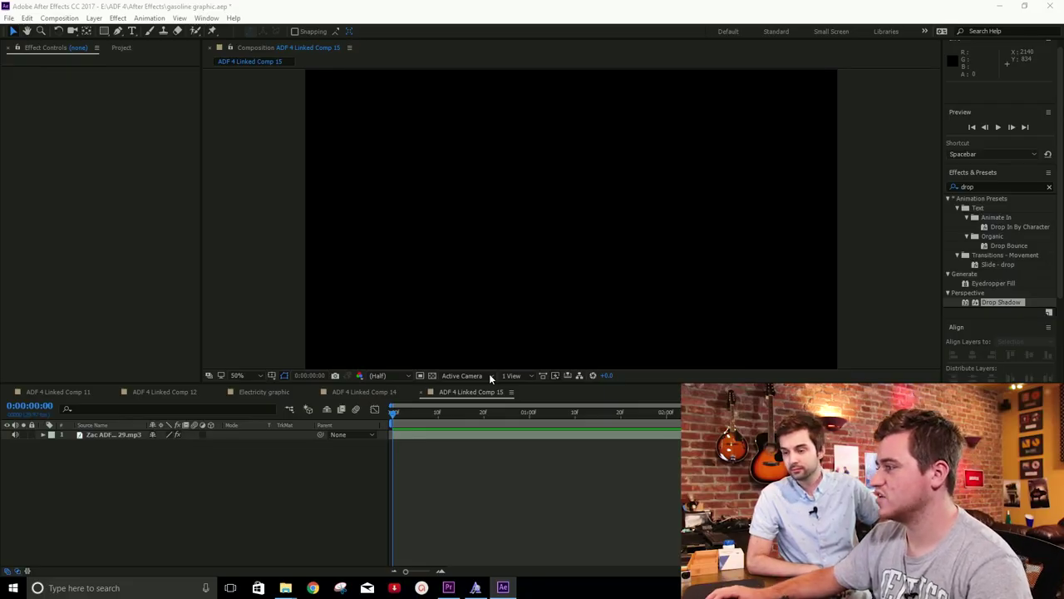
Place the bigstock chalkboard JPG into ADF 4 Linked Comp 15 above the audio
drag(1000, 302, 116, 321)
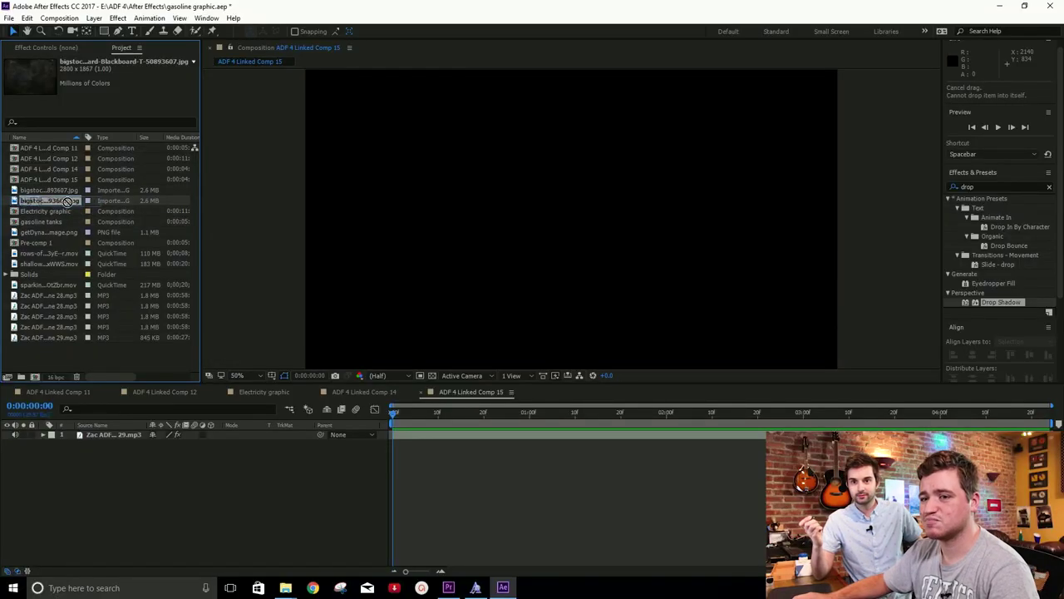
drag(69, 202, 582, 209)
scroll(581, 218, down, 4)
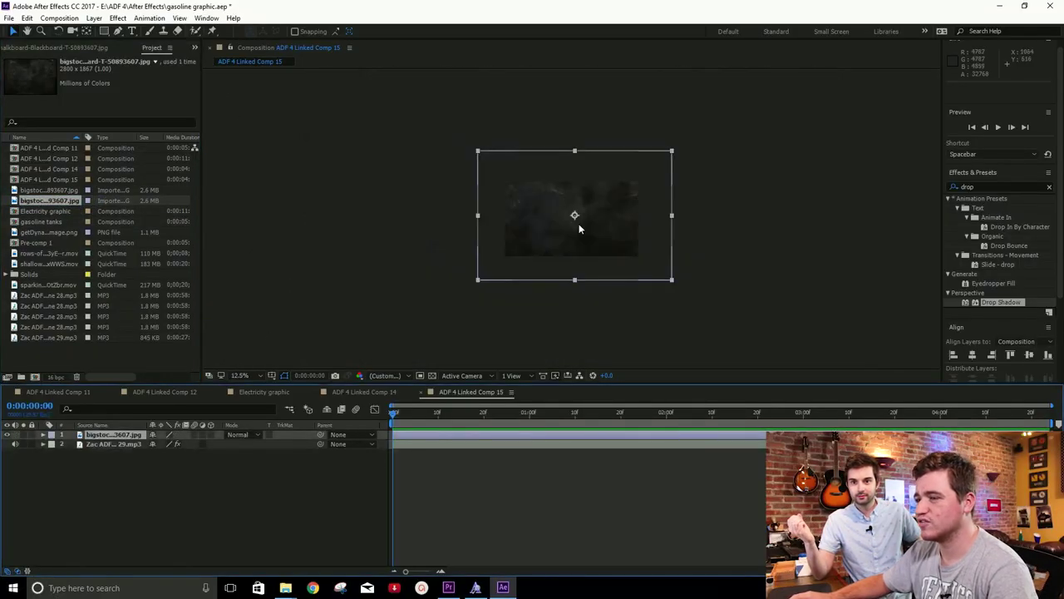
scroll(572, 146, up, 2)
Scale and nudge the chalkboard image until it fills the whole frame
drag(577, 86, 581, 124)
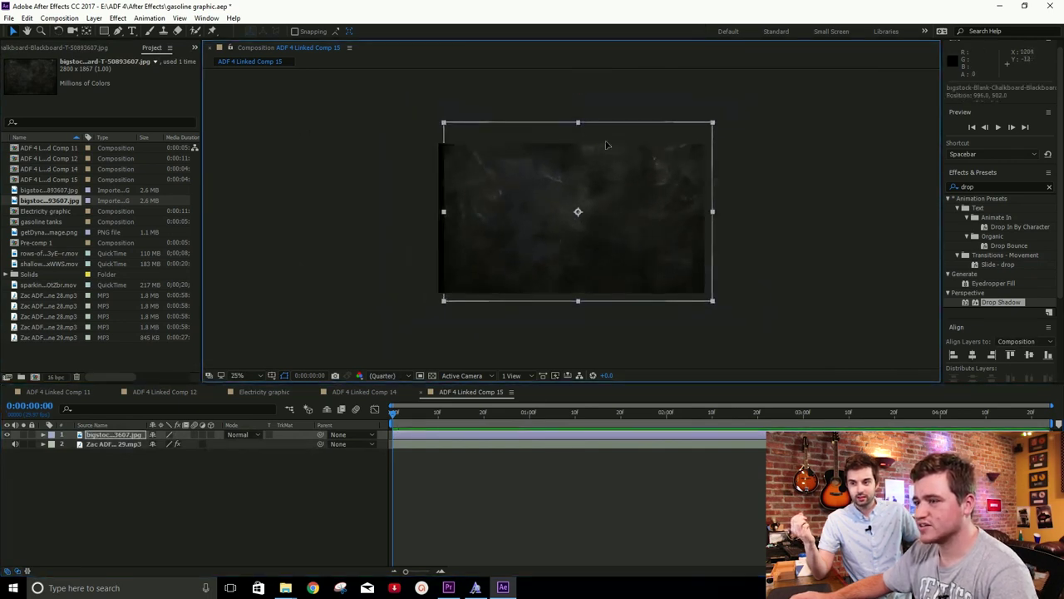
drag(667, 182, 660, 188)
drag(705, 219, 675, 229)
key(period)
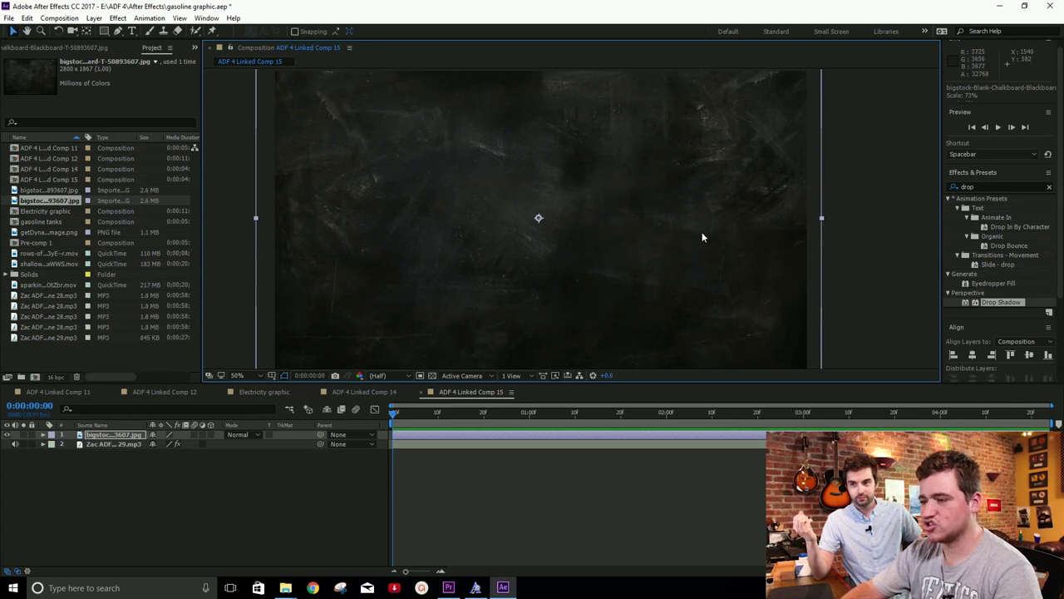
key(shift+slash)
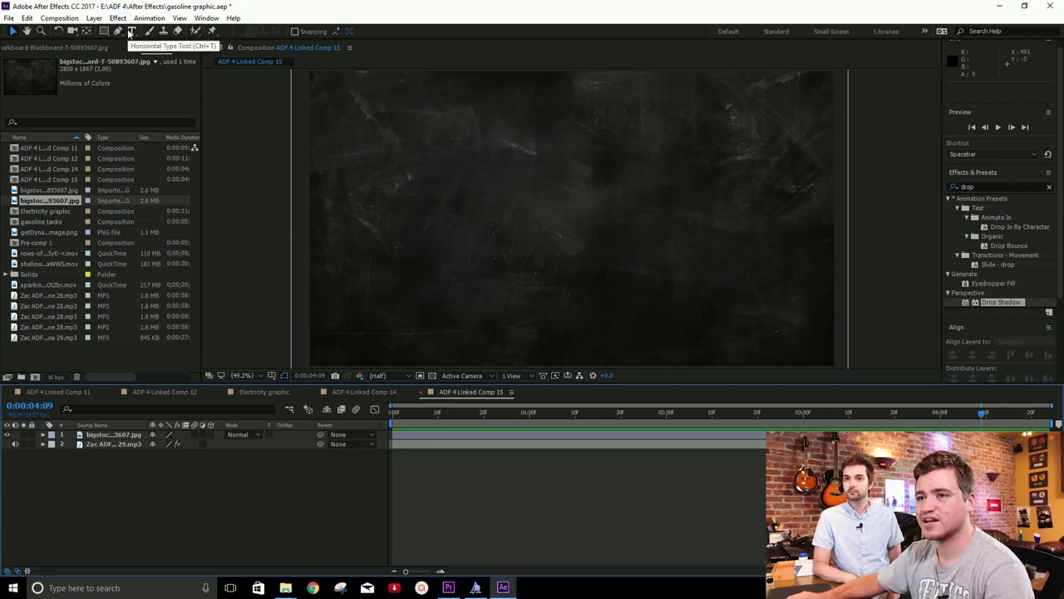
Create a '$152,941,176,471' text layer and enlarge it across the upper middle of the board
click(131, 32)
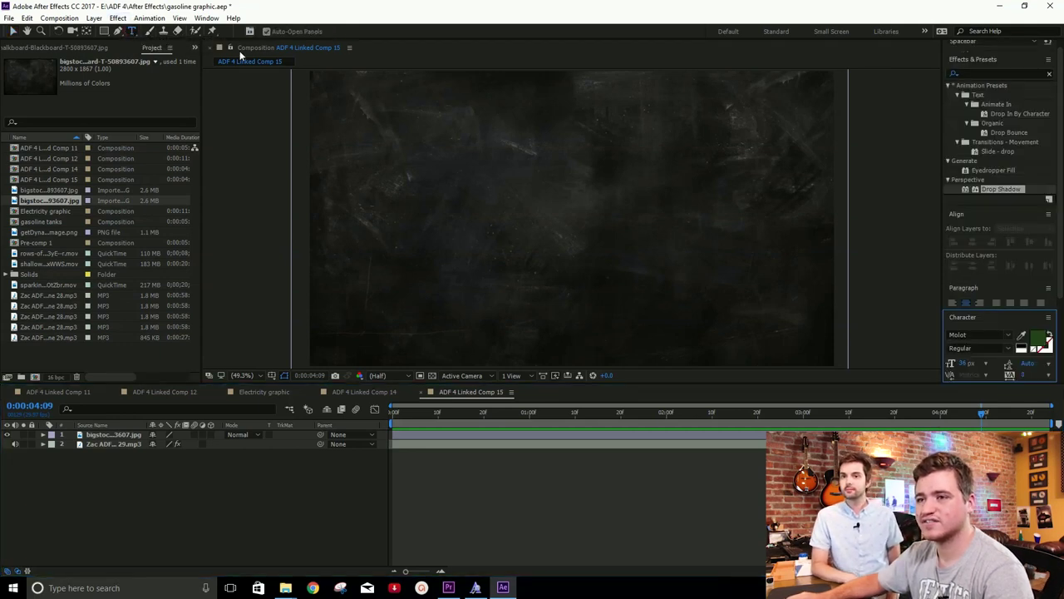
click(491, 196)
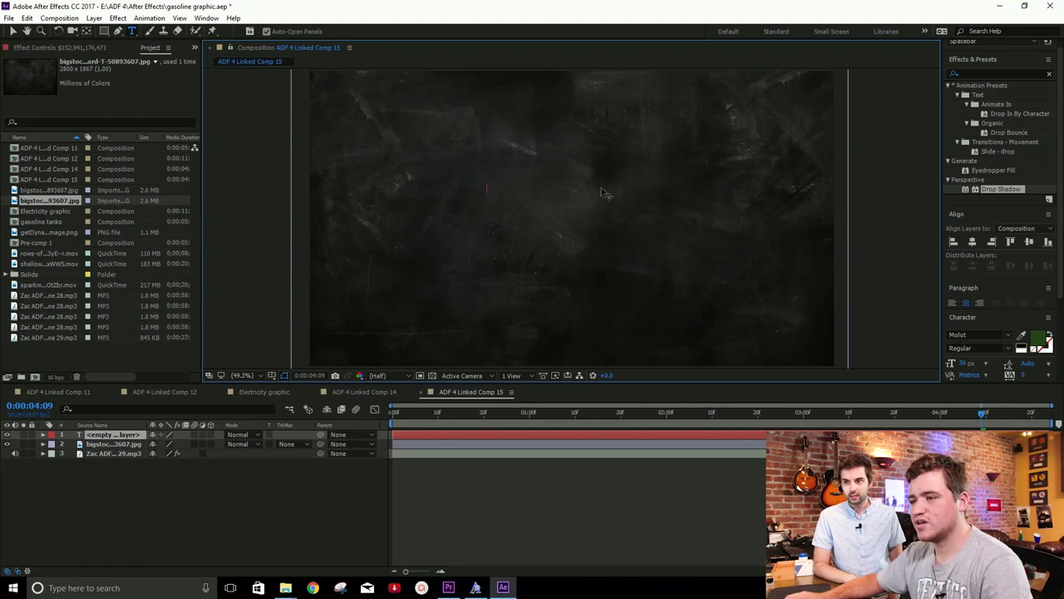
click(13, 32)
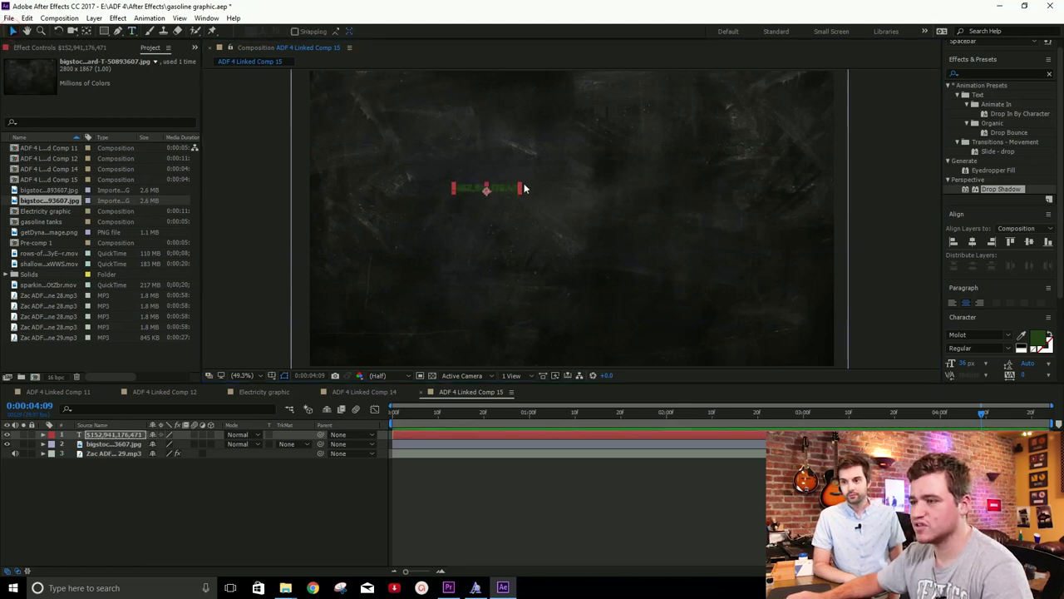
drag(520, 182, 687, 114)
drag(565, 178, 620, 208)
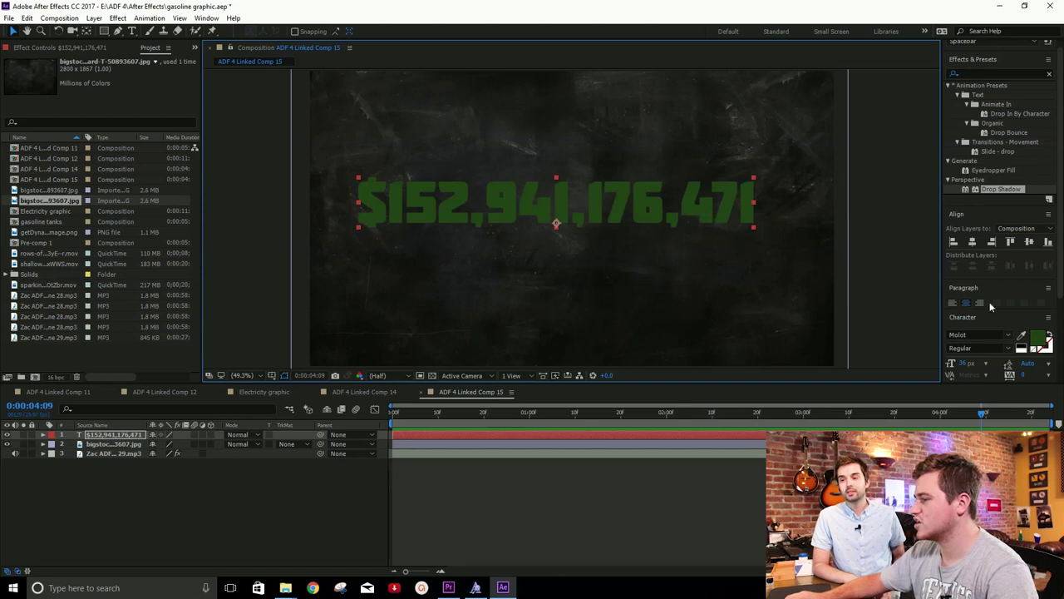
Make the dollar text white in the Justaword font and scale it up further
click(1038, 339)
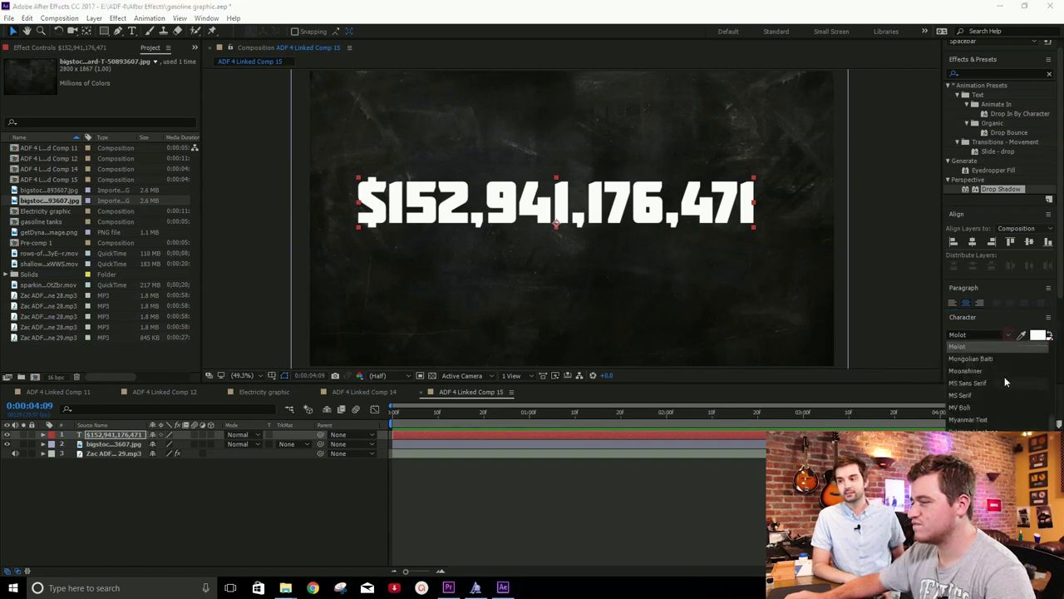
scroll(990, 391, down, 2)
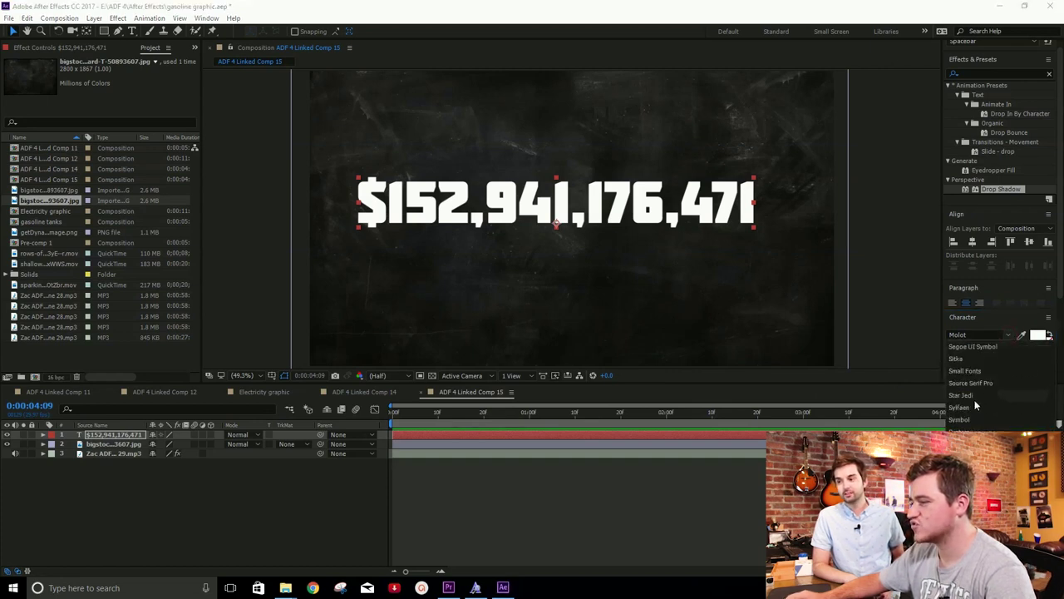
click(975, 385)
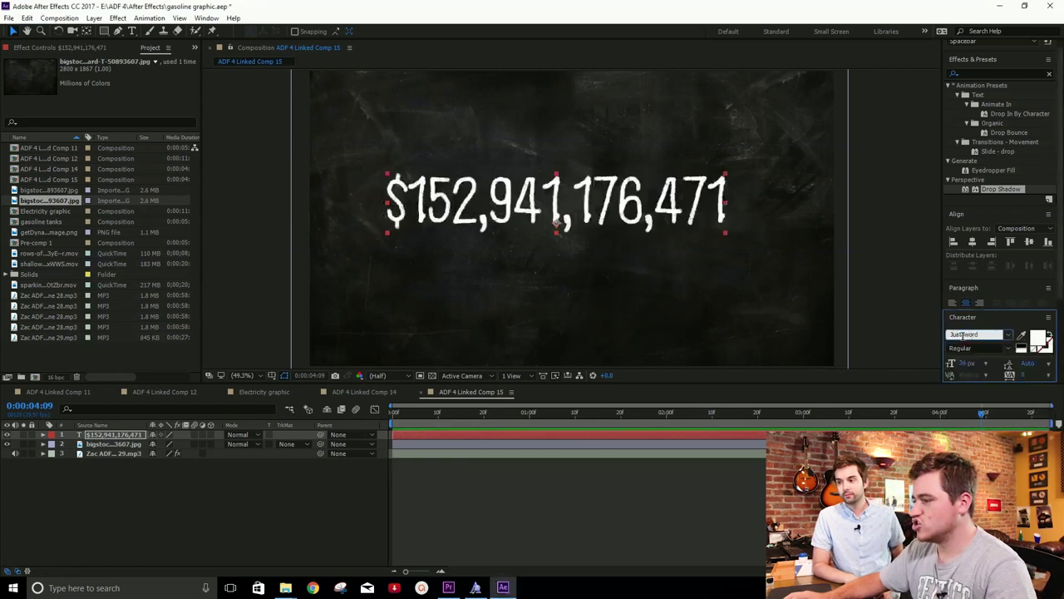
click(865, 203)
click(699, 203)
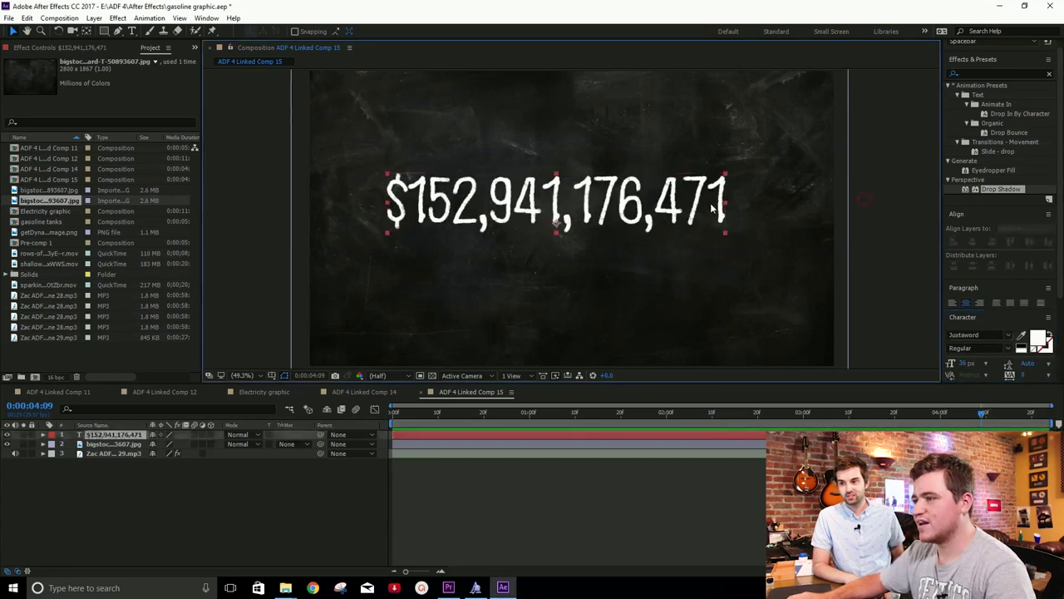
drag(726, 176, 812, 162)
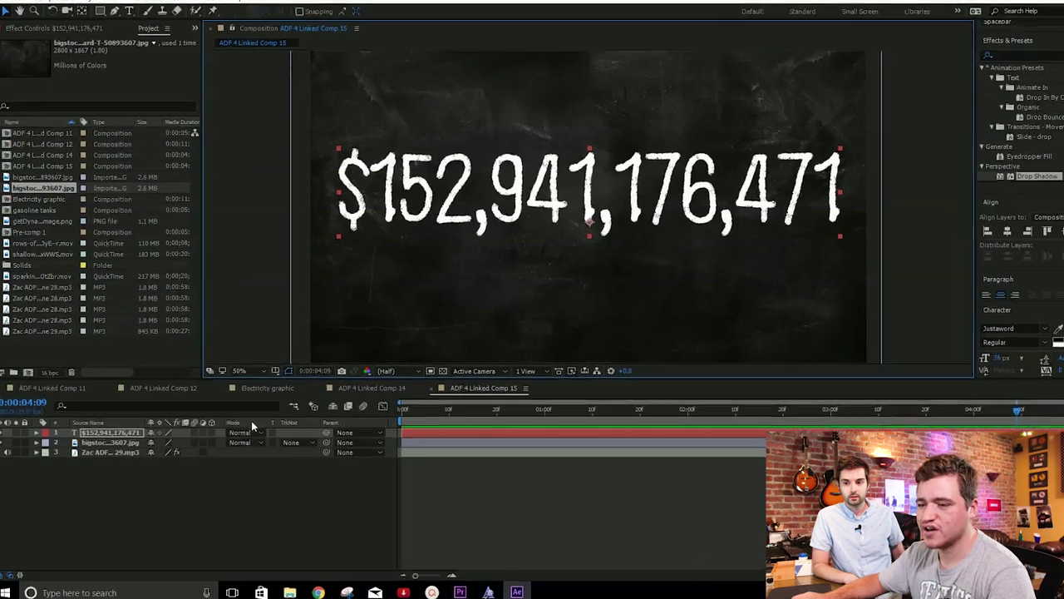
Set the text layer's blend mode to Exclusion and inspect the chalk look at 100%
click(243, 433)
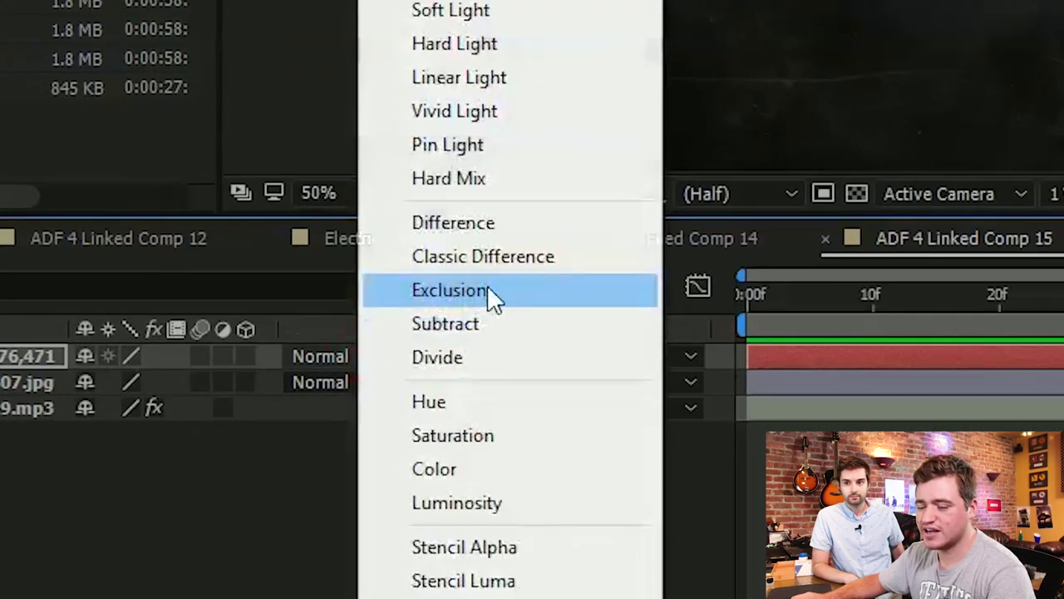
click(489, 289)
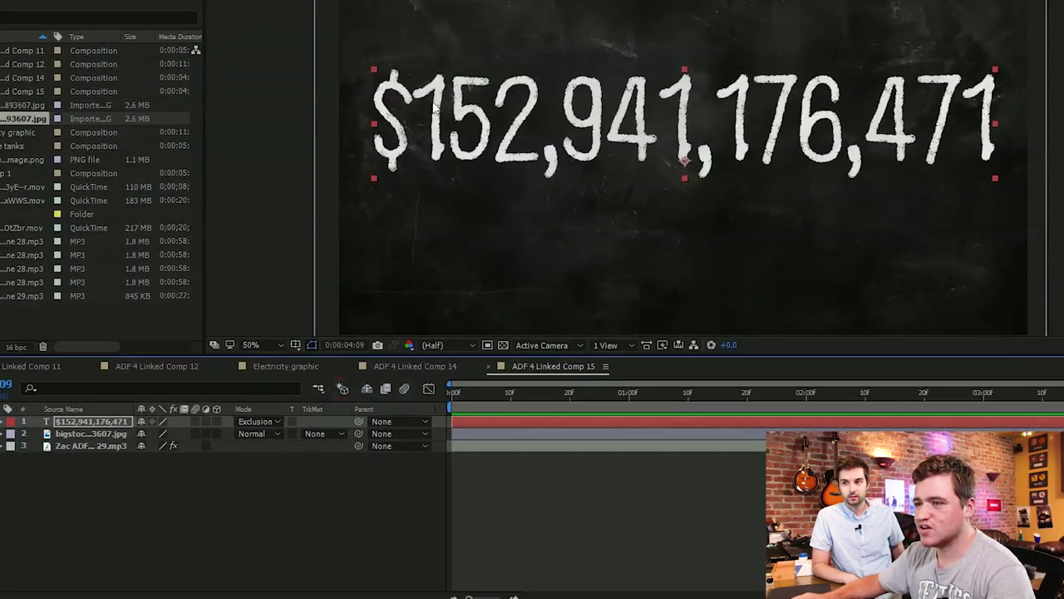
key(slash)
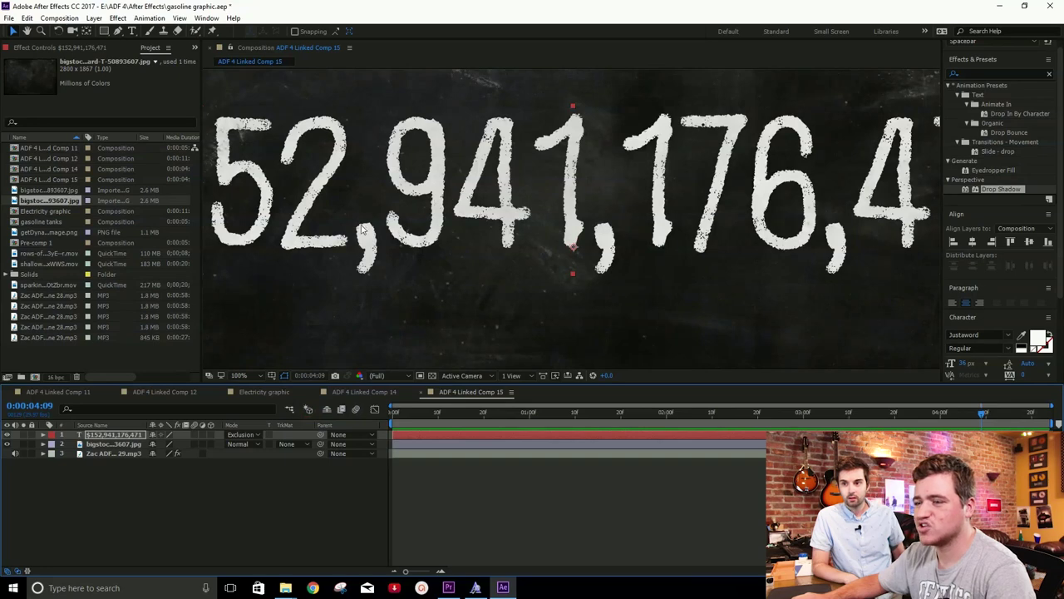
drag(362, 230, 572, 235)
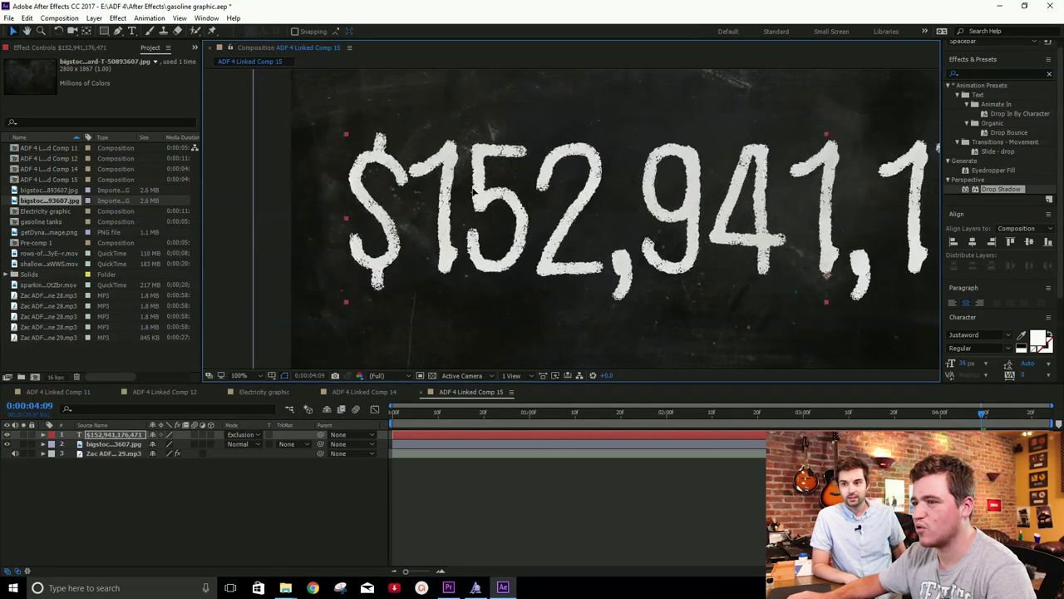
scroll(491, 154, down, 4)
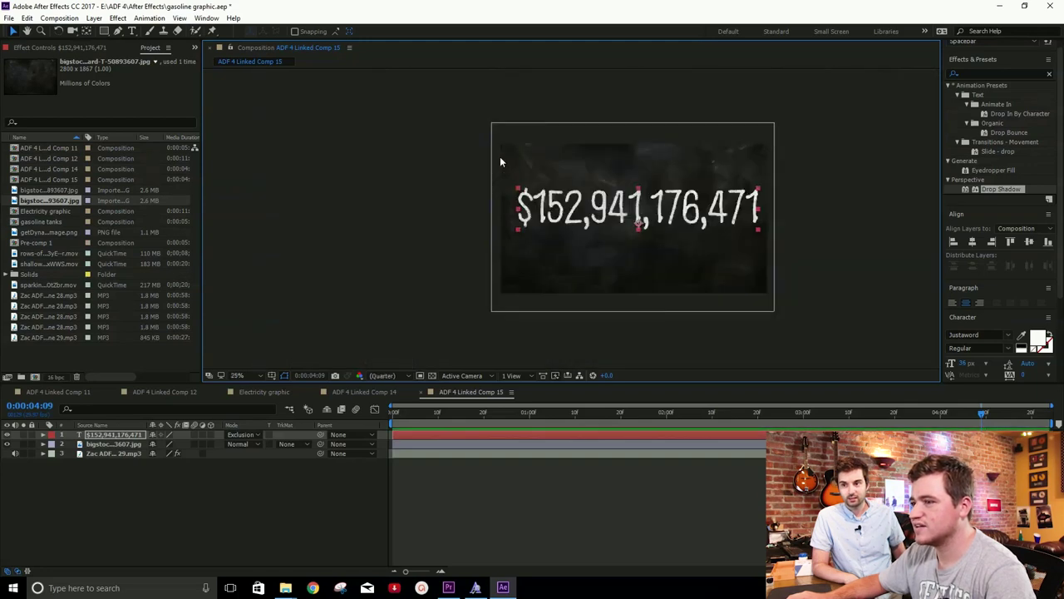
scroll(711, 230, up, 2)
drag(711, 230, 565, 218)
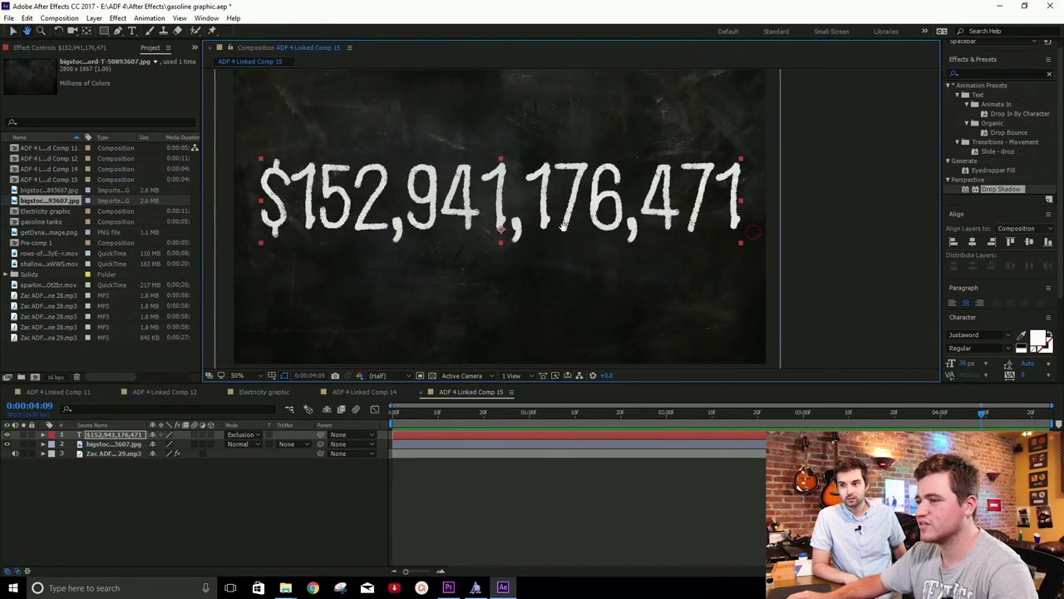
key(Home)
key(ctrl+shift+a)
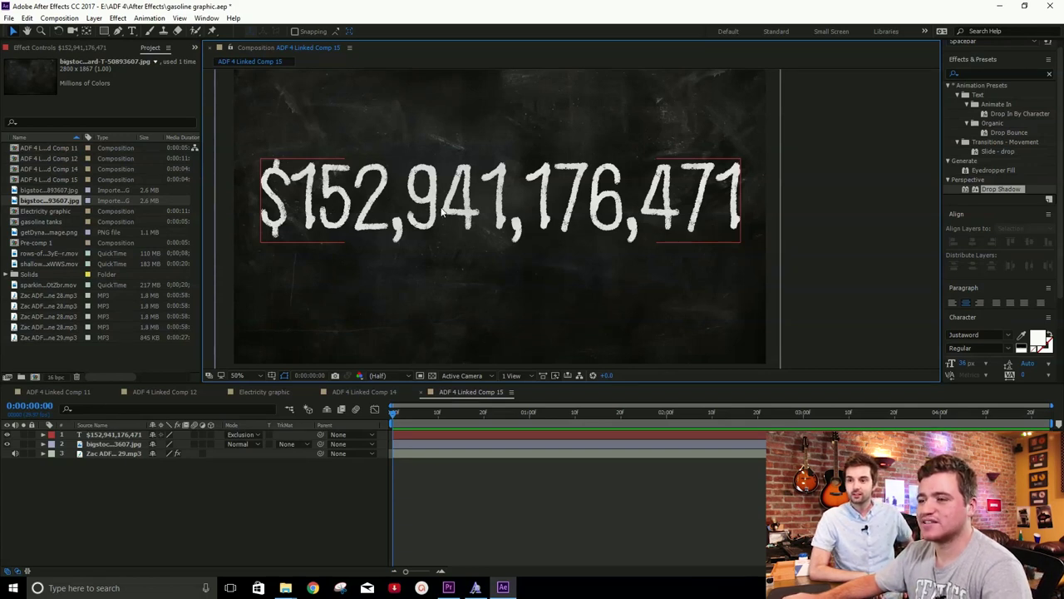
Select the dollar figure text layer and switch to the Pen tool for masking
click(513, 187)
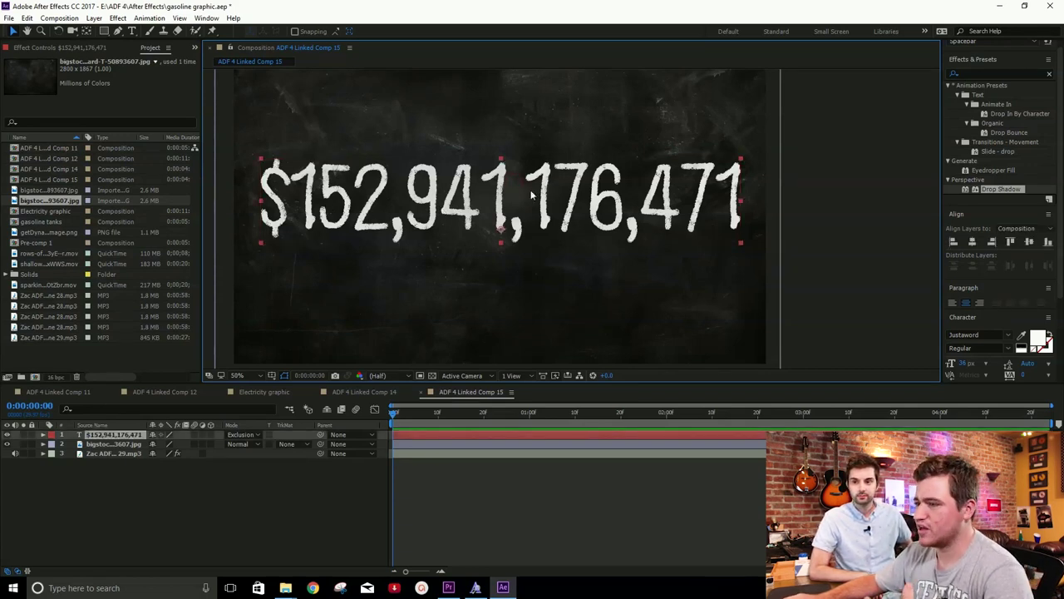
click(119, 31)
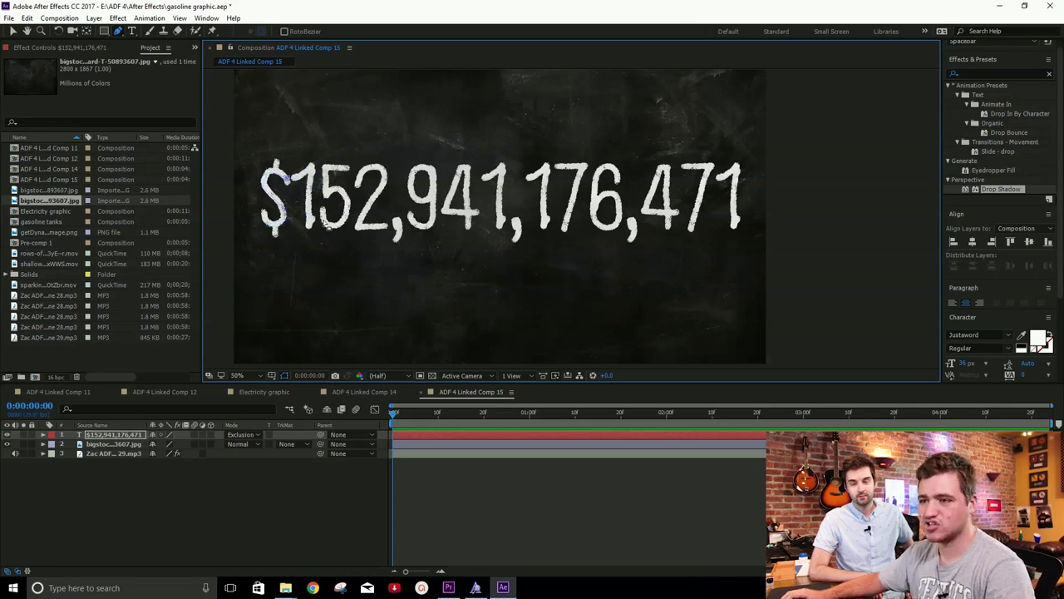
click(327, 223)
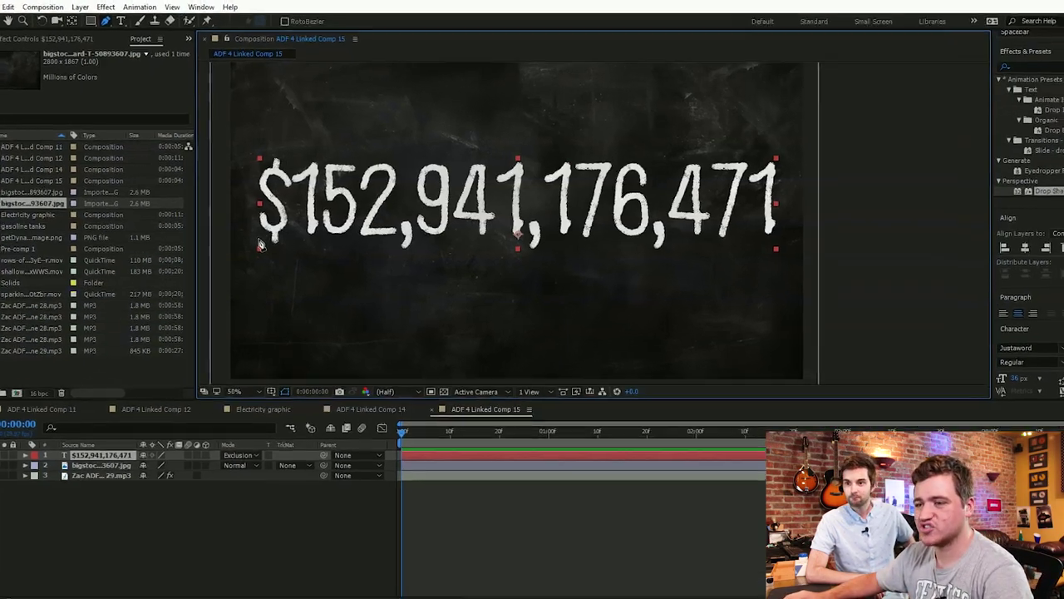
click(261, 234)
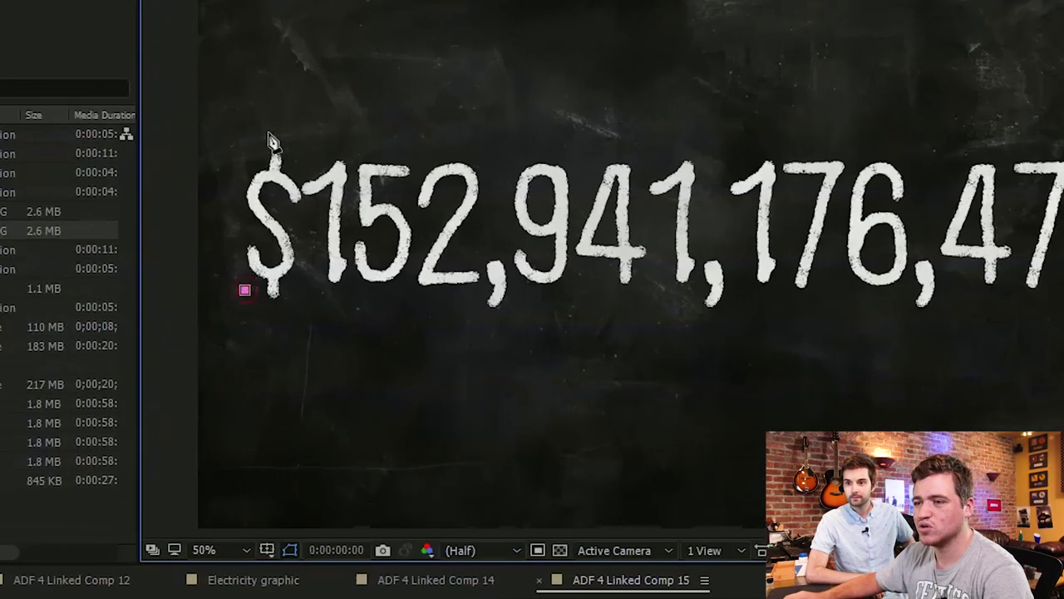
click(270, 140)
click(276, 336)
click(335, 153)
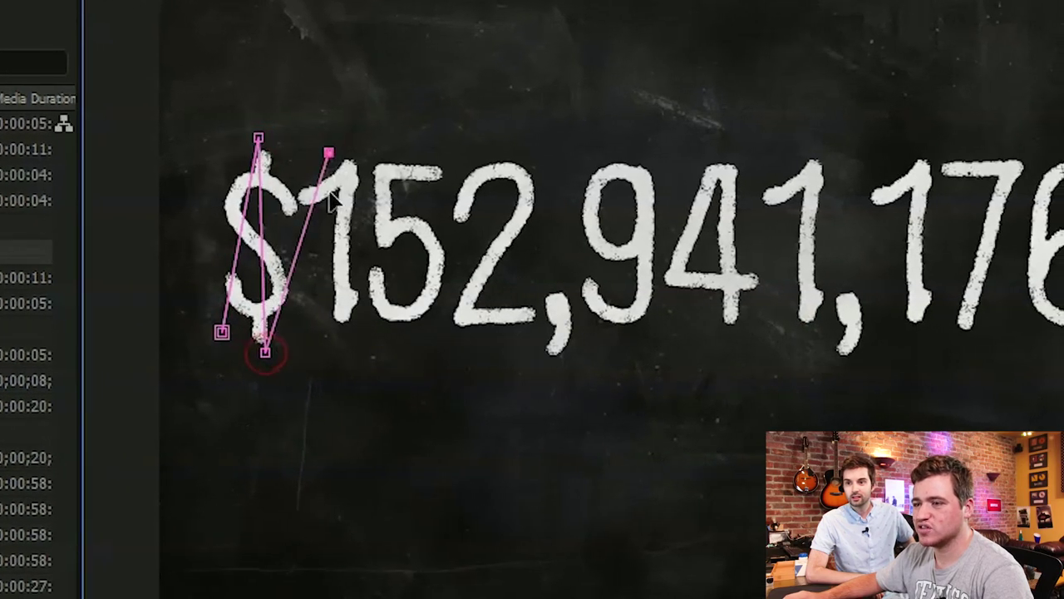
click(348, 322)
click(382, 149)
click(413, 322)
click(449, 152)
click(467, 341)
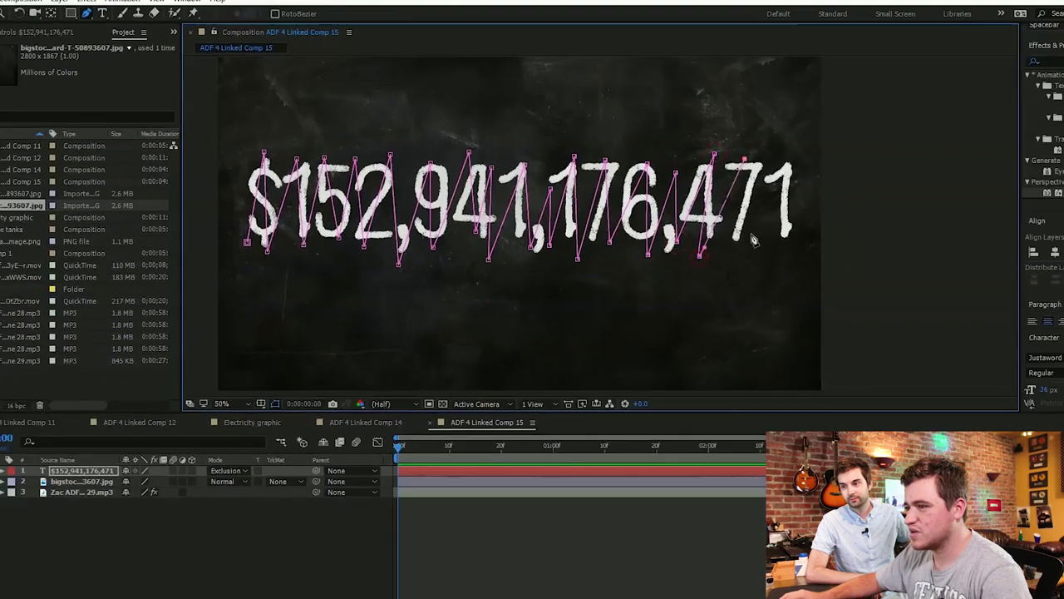
click(1060, 284)
click(727, 166)
click(731, 236)
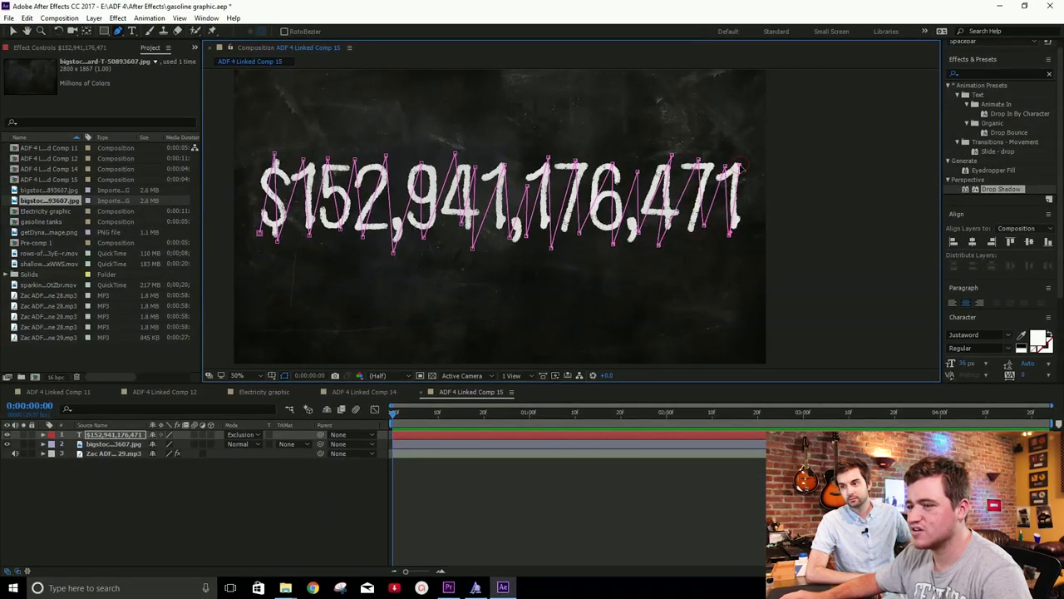
click(195, 499)
click(113, 435)
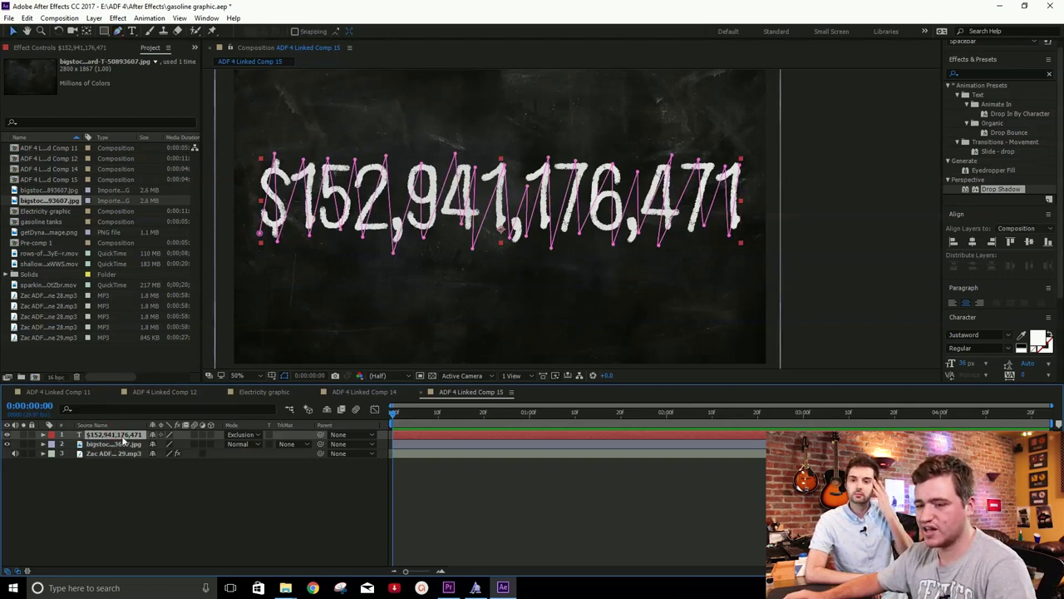
click(153, 520)
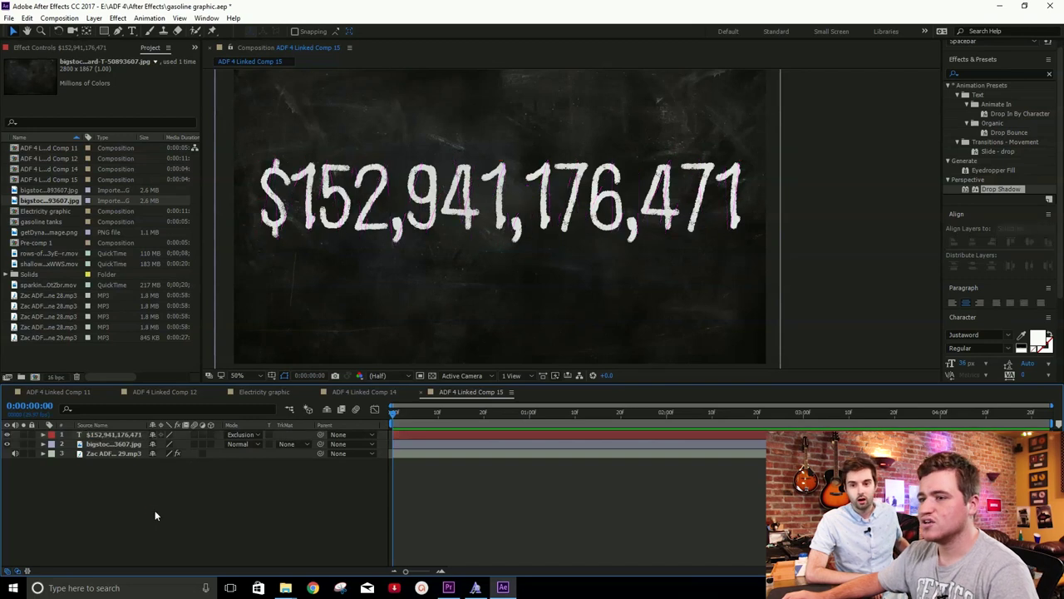
click(117, 31)
click(337, 111)
click(389, 199)
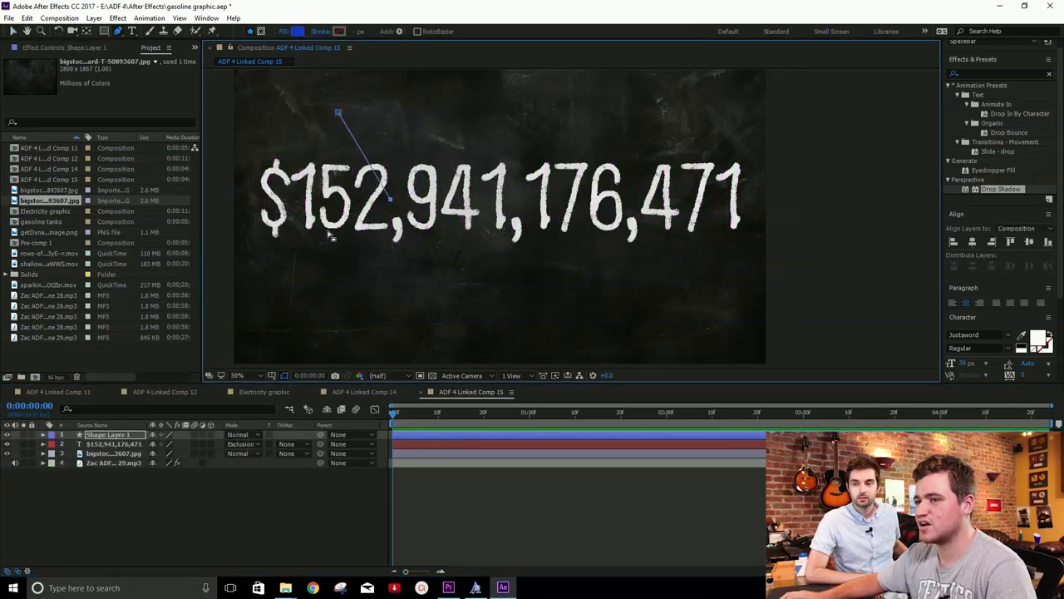
key(ctrl+z)
key(Delete)
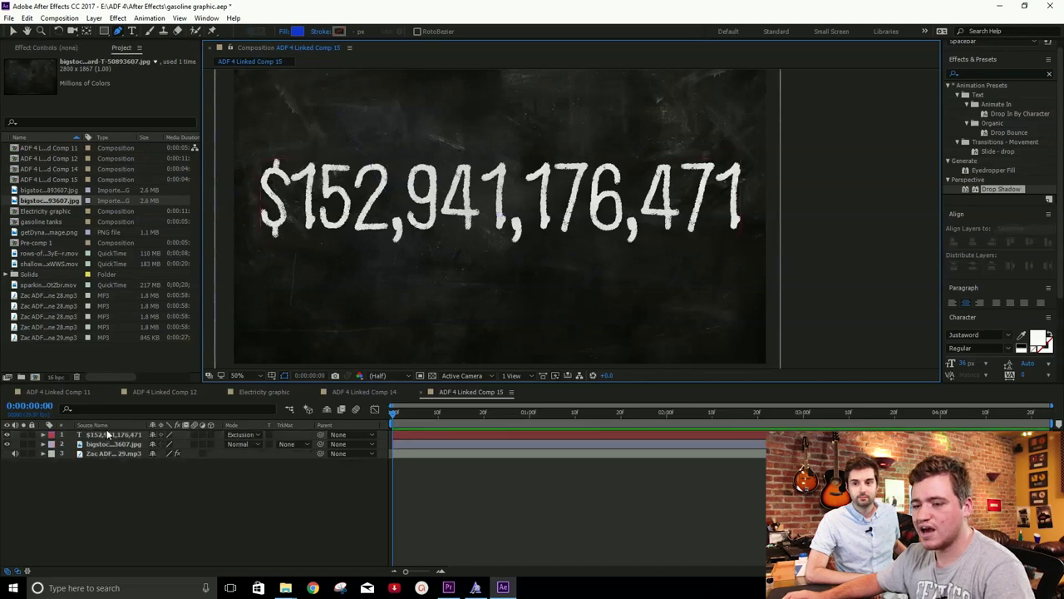
click(105, 436)
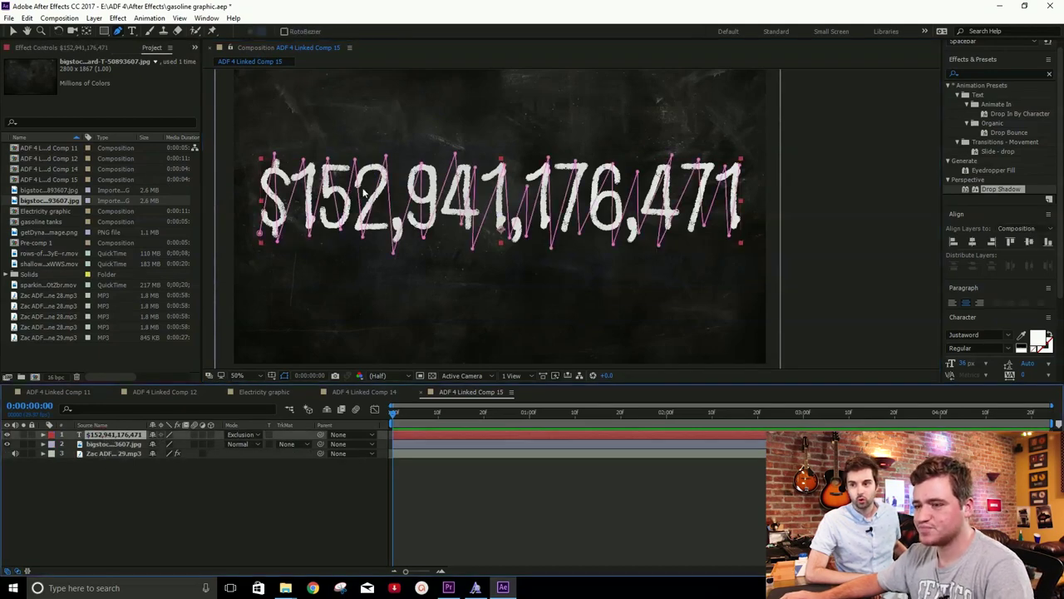
Find the Stroke effect via an Effects & Presets search for 'stroke' and apply it to the dollar text layer
click(1002, 73)
text(dr)
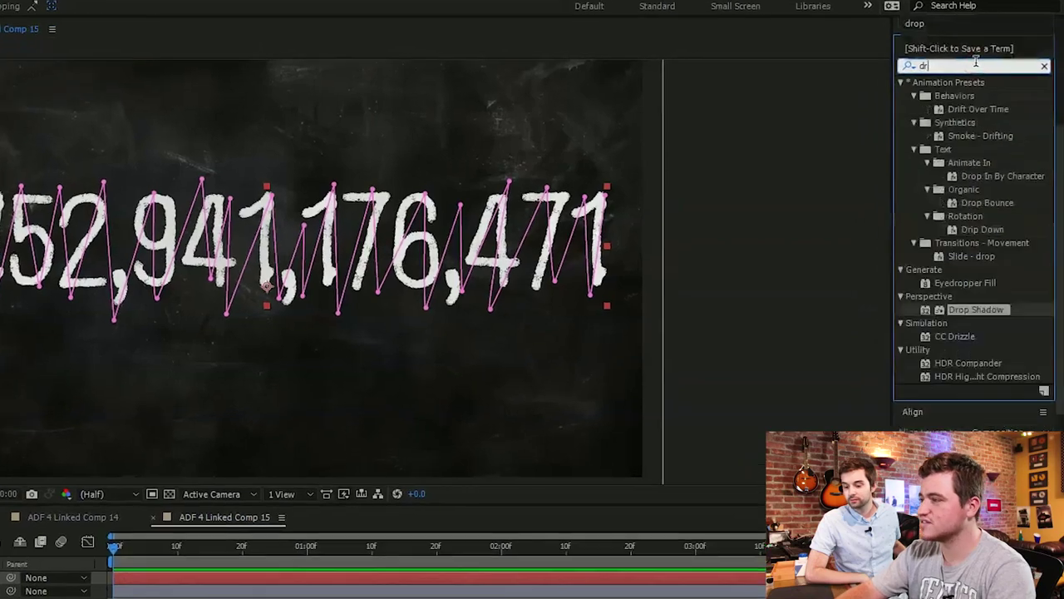
key(BackSpace)
key(BackSpace)
text(strok)
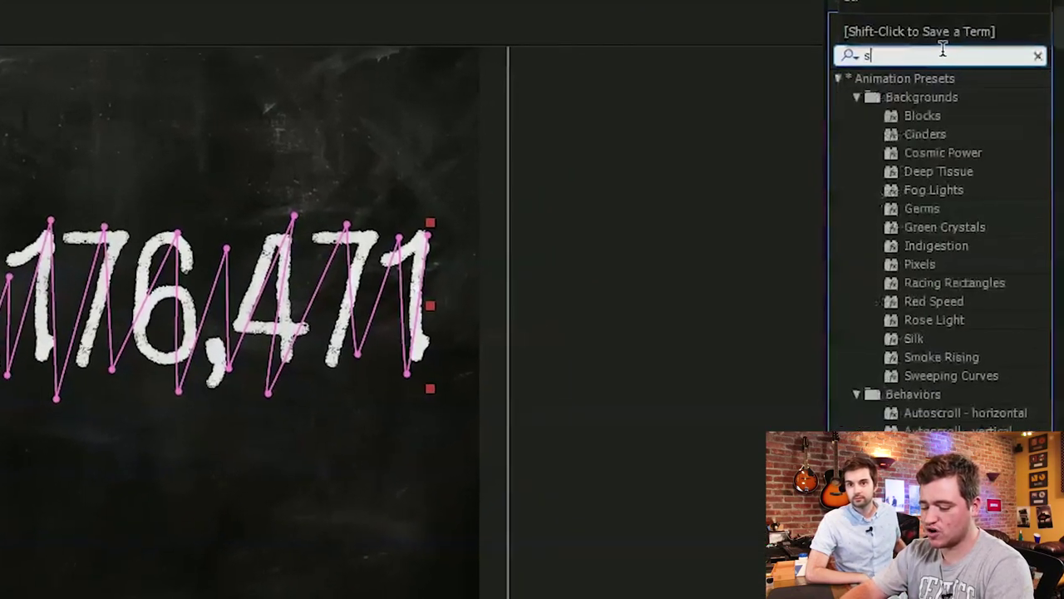
text(e)
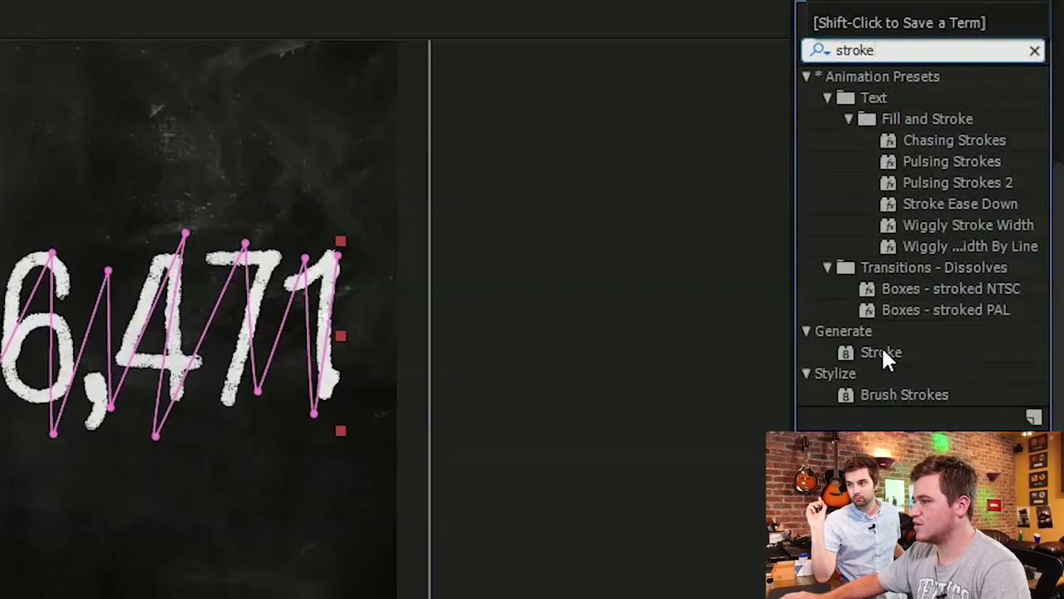
click(881, 353)
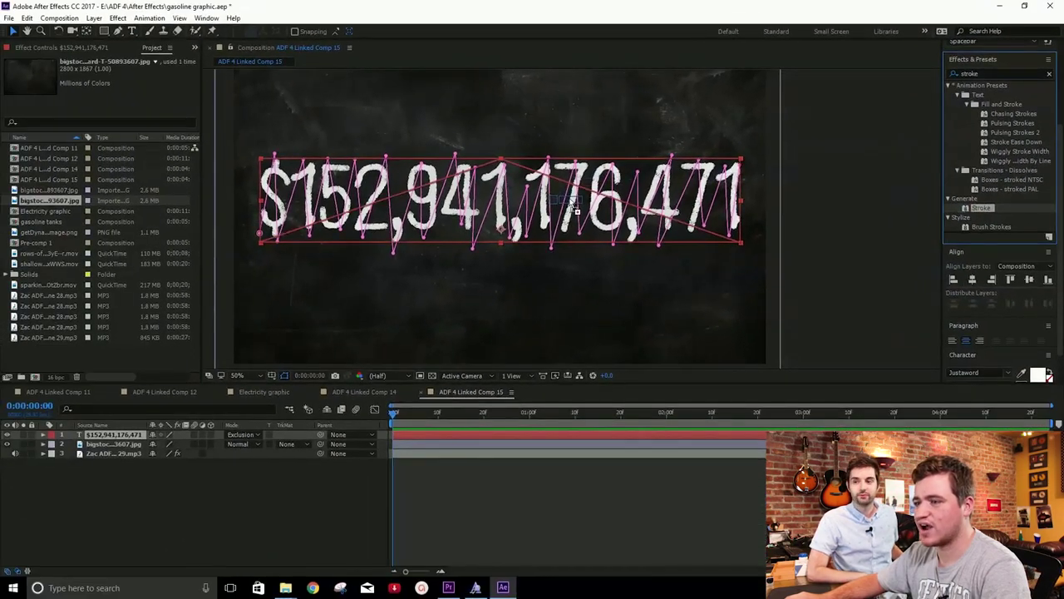
drag(574, 204, 512, 193)
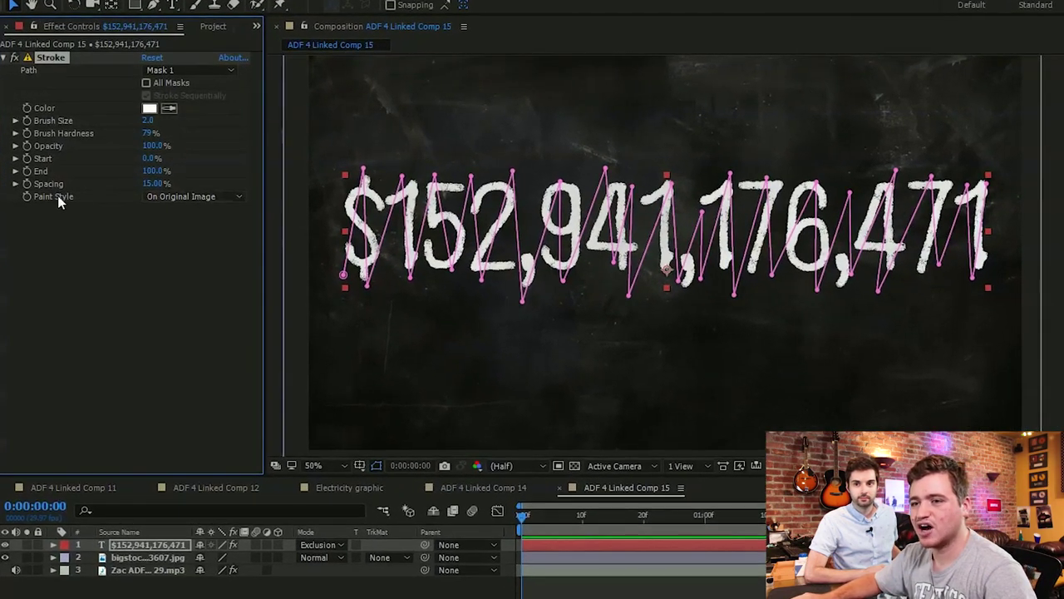
Set Stroke Paint Style to Reveal Original Image and raise Brush Size to about 60
click(239, 197)
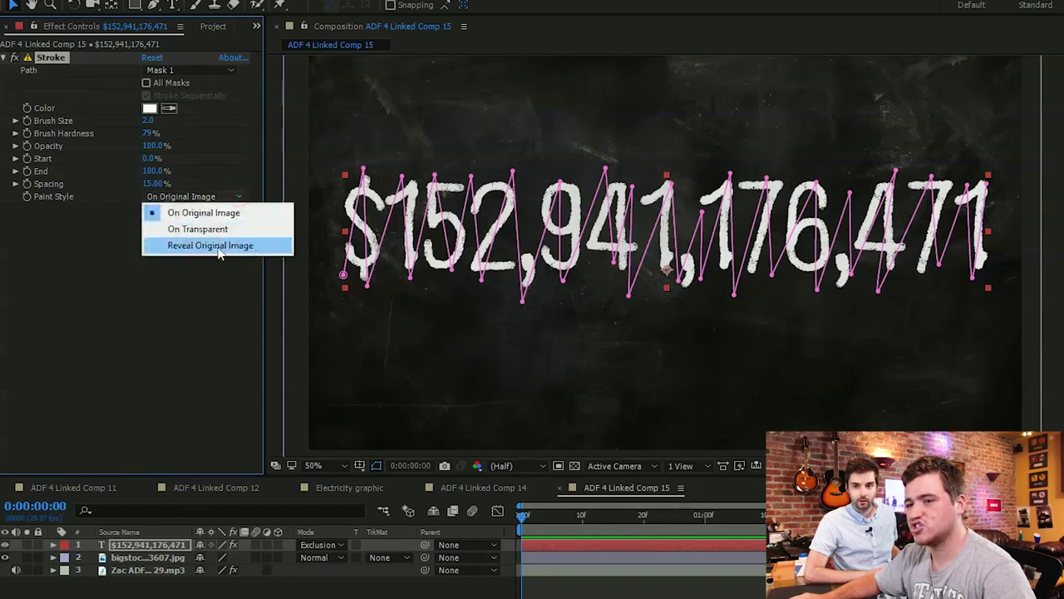
click(218, 245)
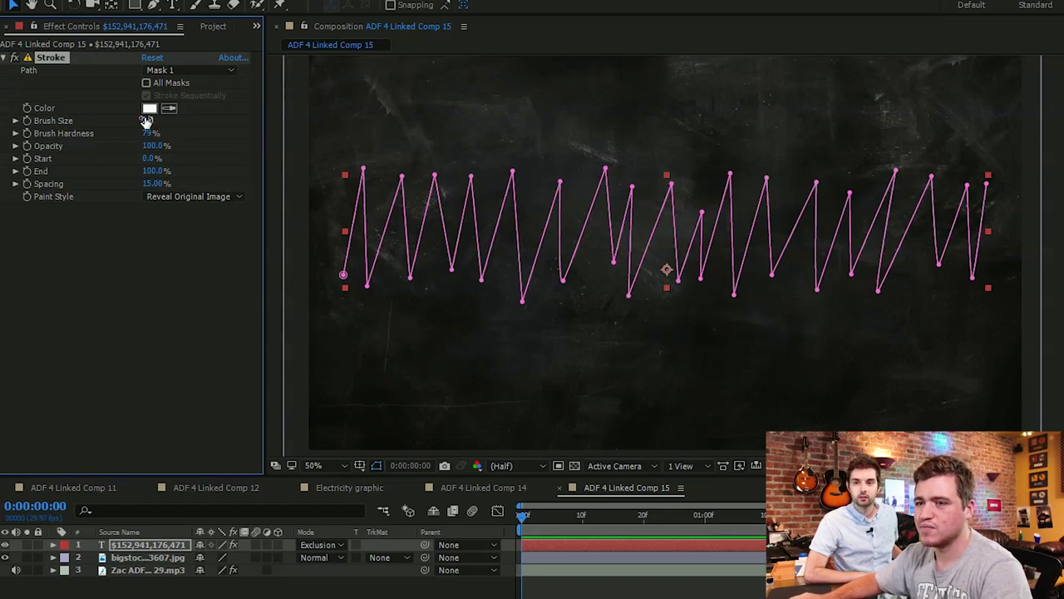
mouse_move(163, 120)
mouse_down()
mouse_move(336, 128)
mouse_move(577, 114)
mouse_move(313, 133)
mouse_move(447, 127)
mouse_up()
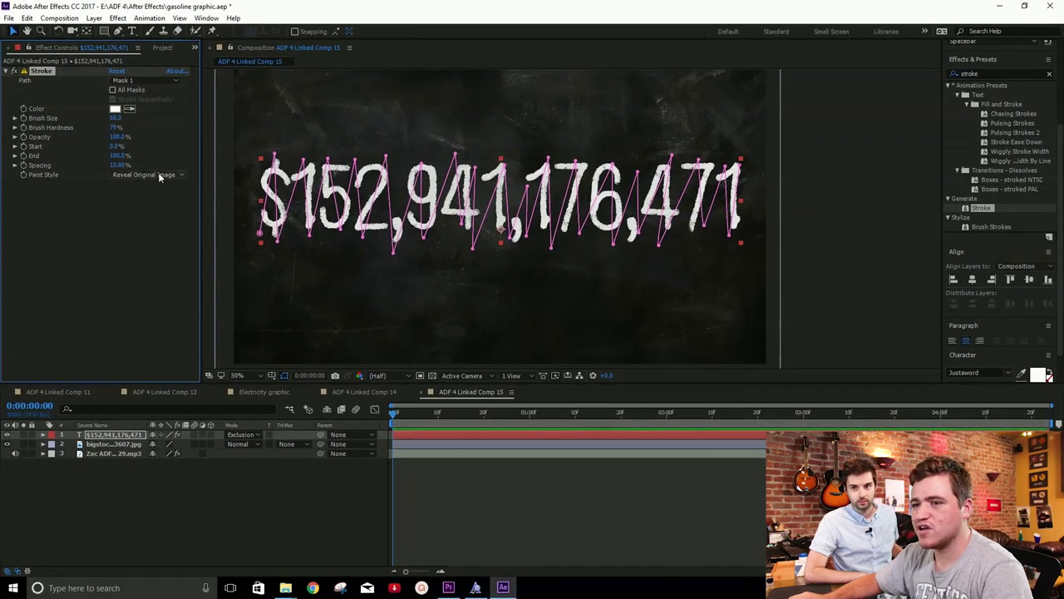
Tune Brush Size to 76.2 under On Original Image, restore Reveal Original Image, and test End
click(159, 175)
click(155, 187)
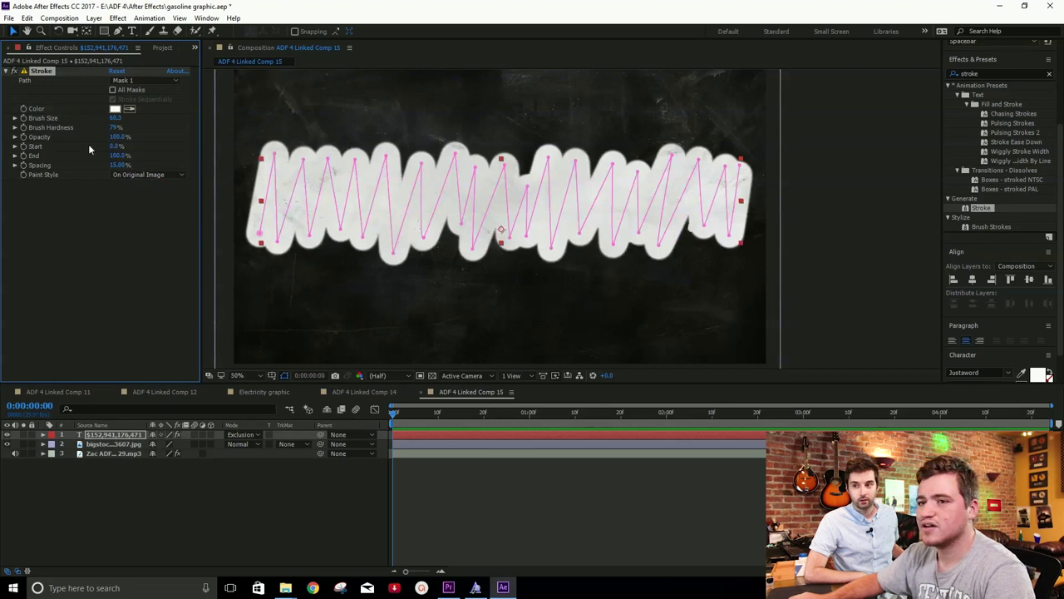
mouse_move(117, 119)
mouse_down()
mouse_move(47, 150)
mouse_move(218, 150)
mouse_up()
click(145, 174)
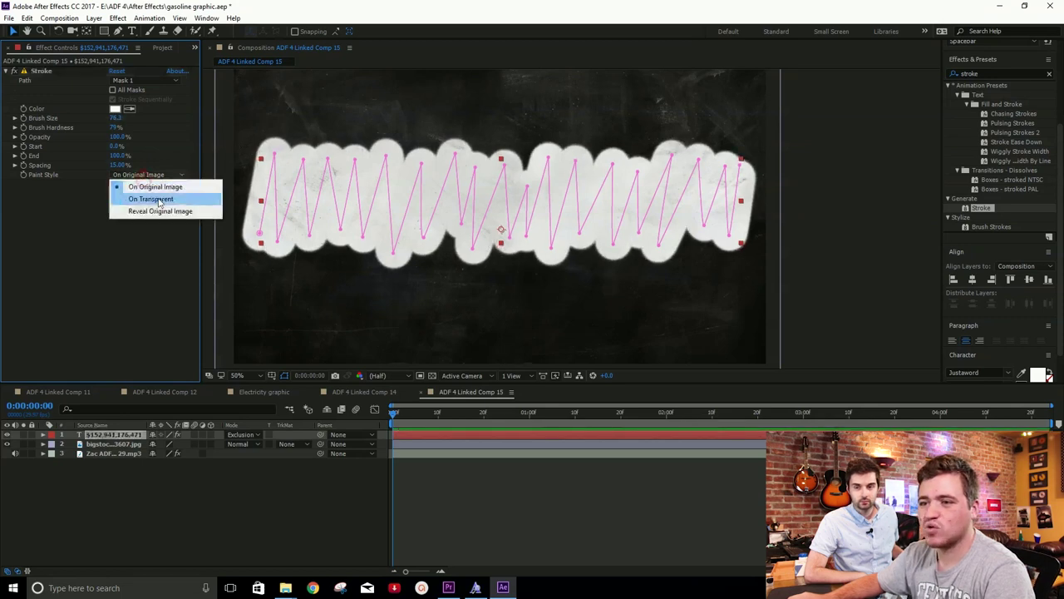
click(160, 211)
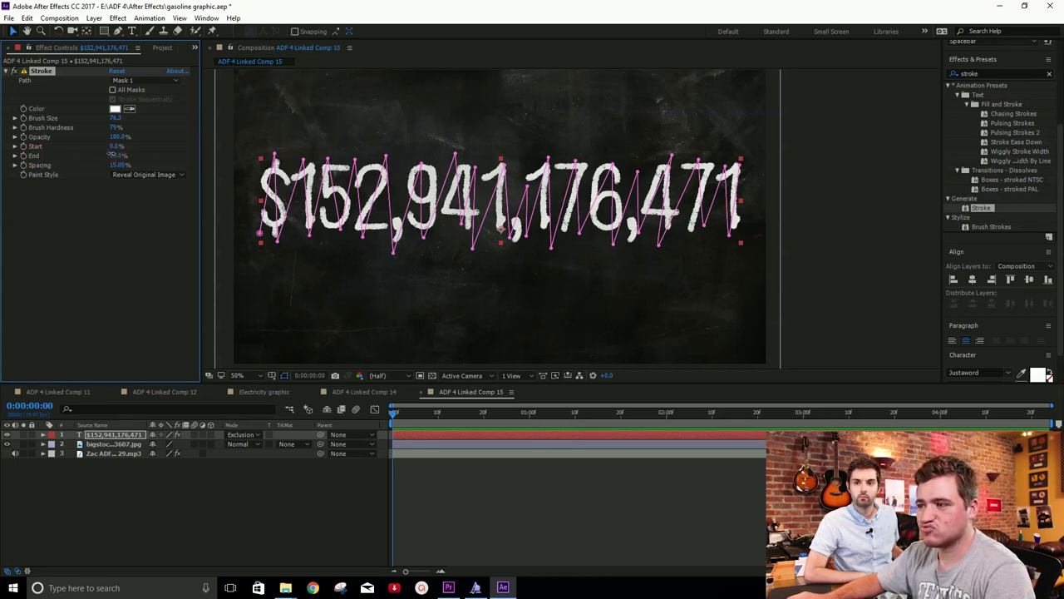
mouse_move(111, 154)
mouse_down()
mouse_move(58, 158)
mouse_move(121, 156)
mouse_up()
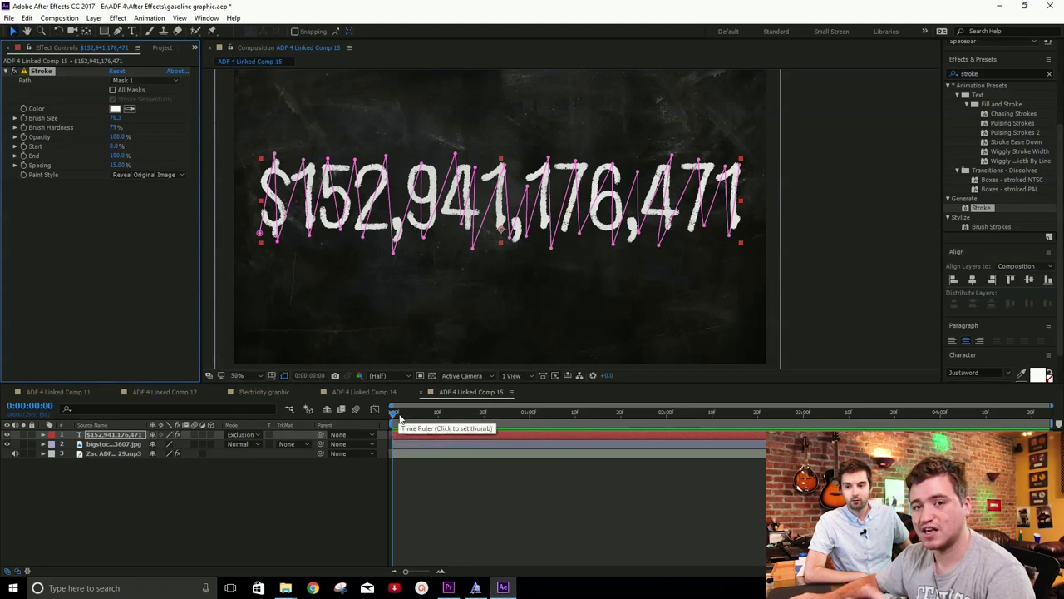
Keyframe Stroke End at 0% at 0:00:01:08 and preview up to 4:12
key(space)
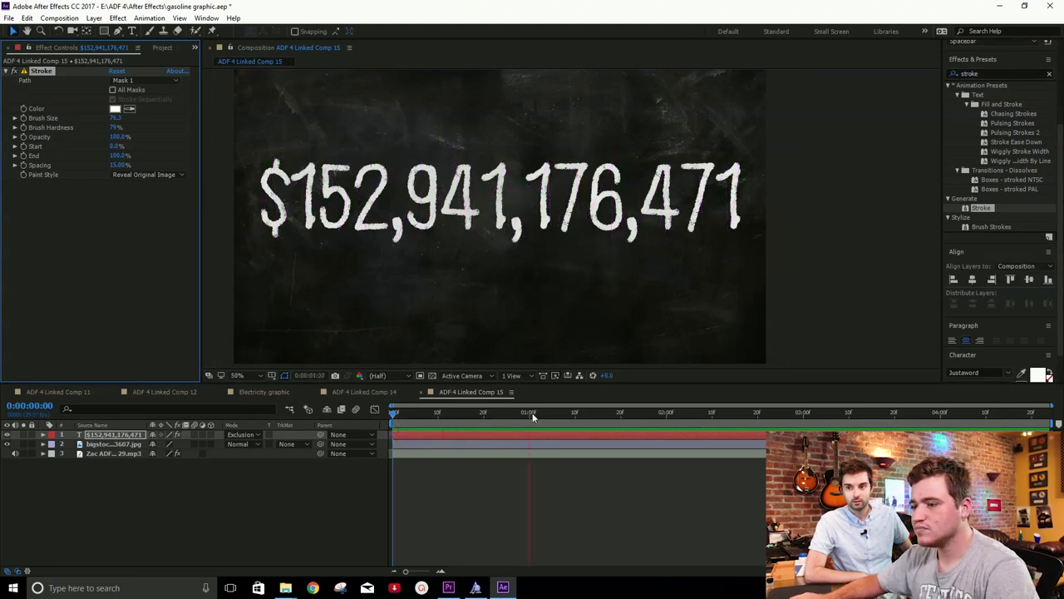
key(space)
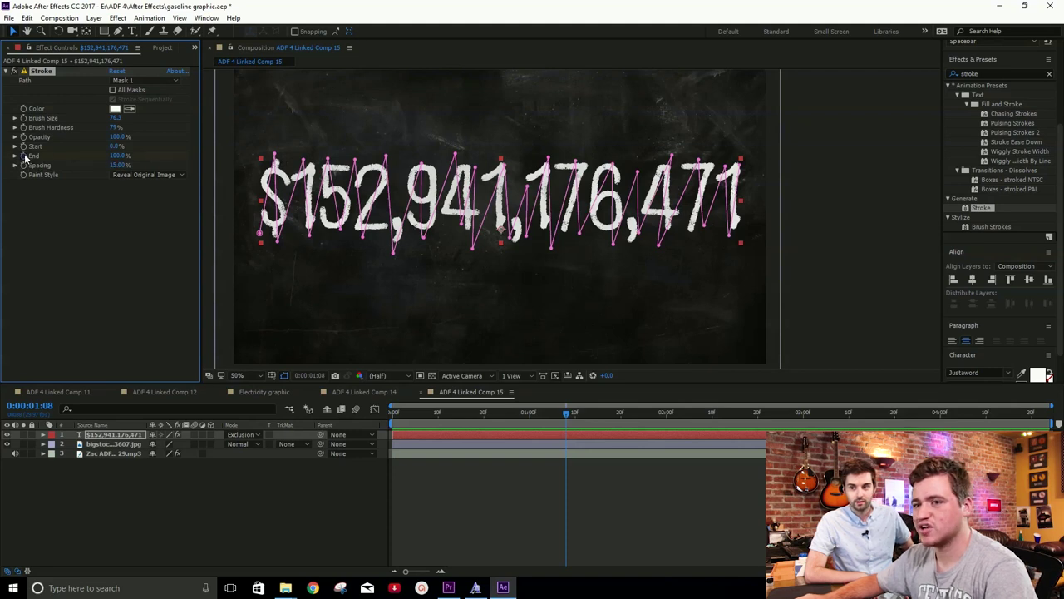
text(0)
key(Return)
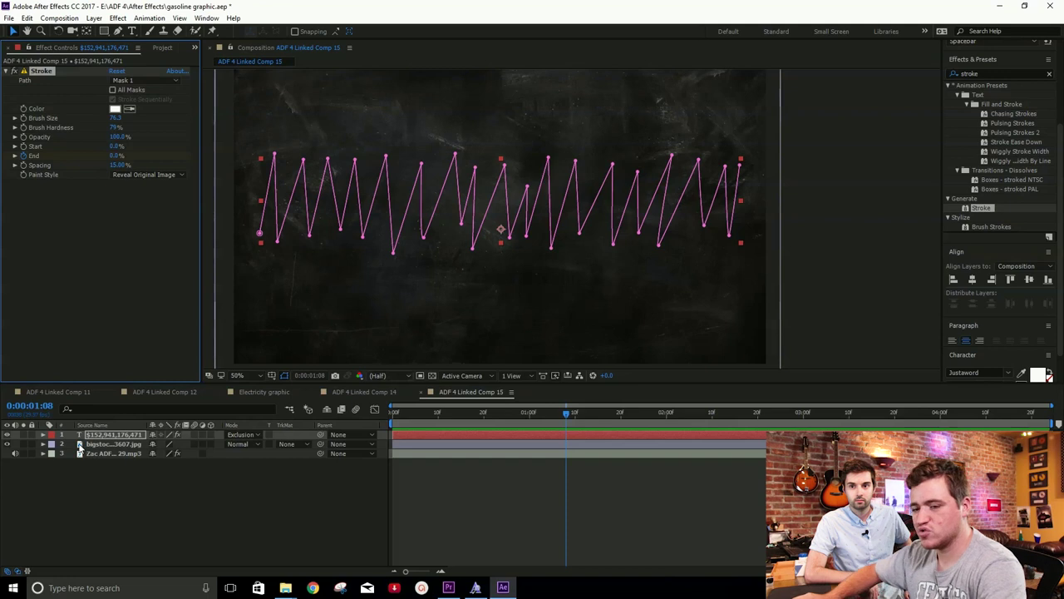
key(u)
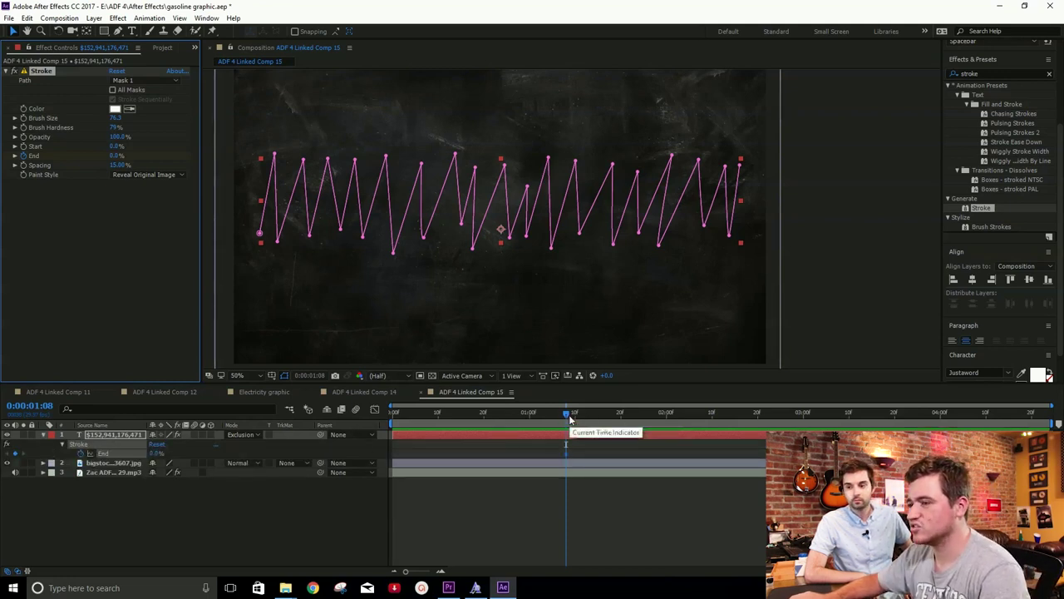
key(space)
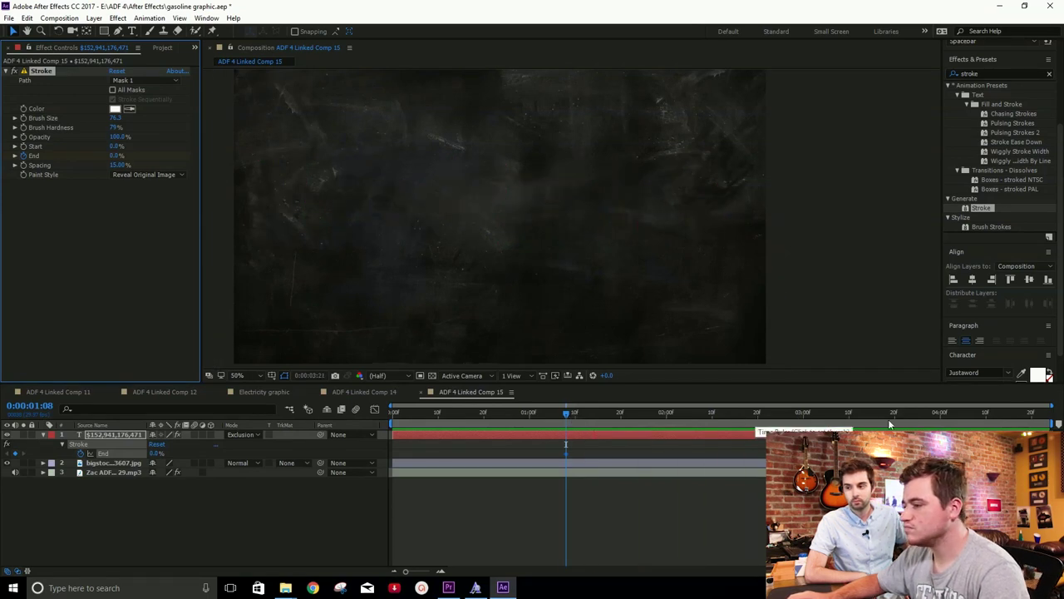
key(space)
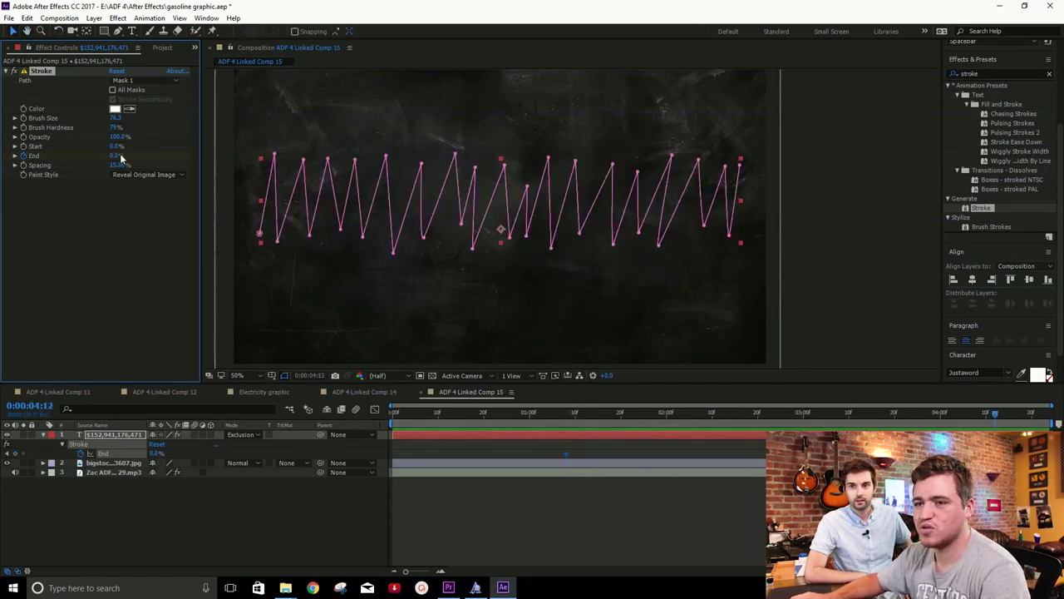
Set Stroke End to 100% at 0:00:04:12 and scrub the timeline to check the write-on
drag(116, 157, 179, 154)
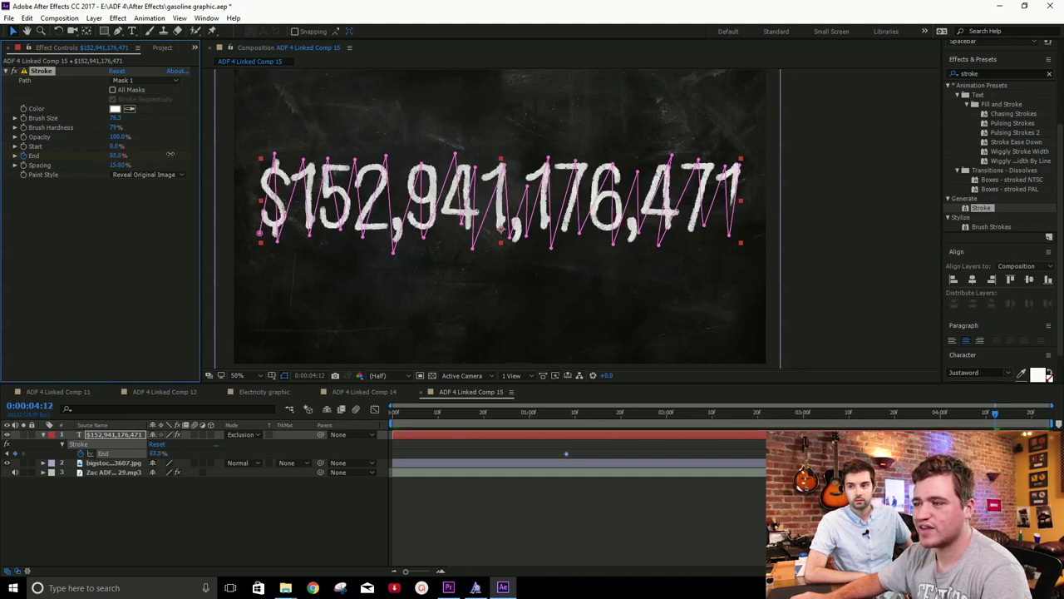
mouse_move(964, 414)
mouse_down()
mouse_move(542, 416)
mouse_move(488, 430)
mouse_up()
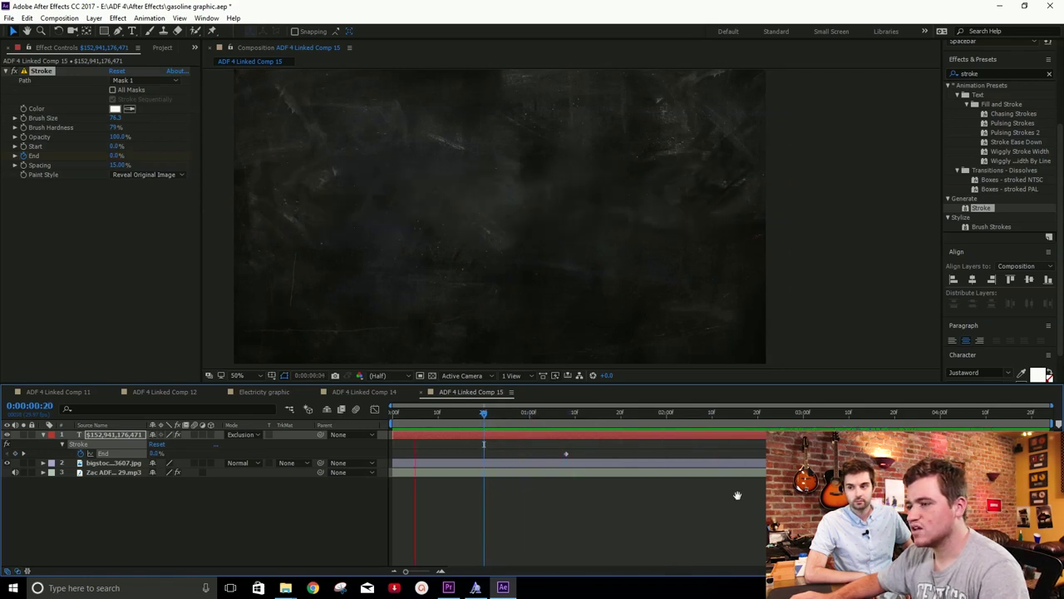
key(space)
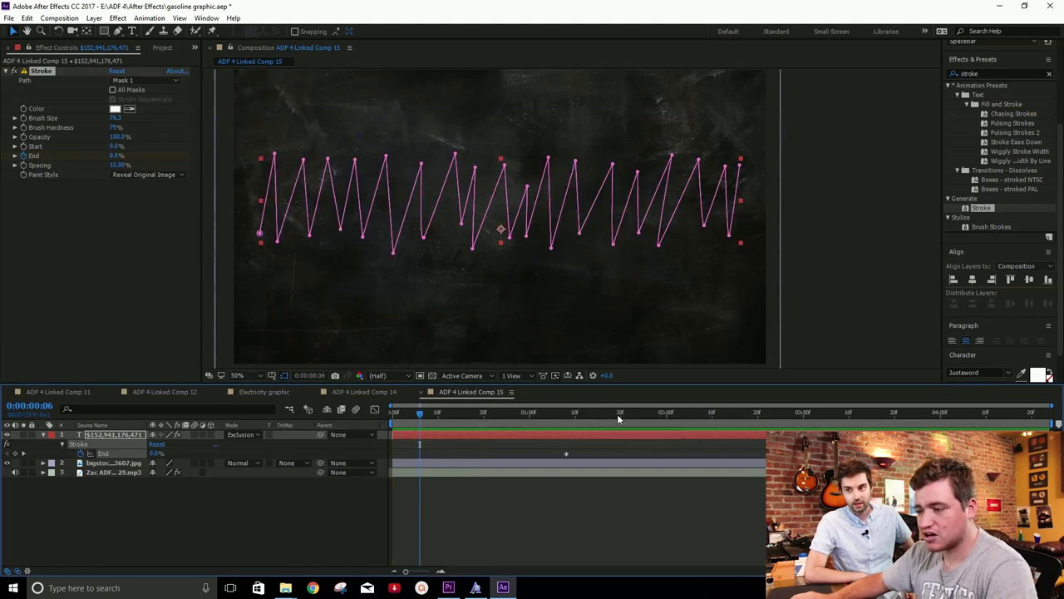
click(617, 414)
mouse_move(617, 416)
mouse_down()
mouse_move(914, 398)
mouse_move(984, 408)
mouse_up()
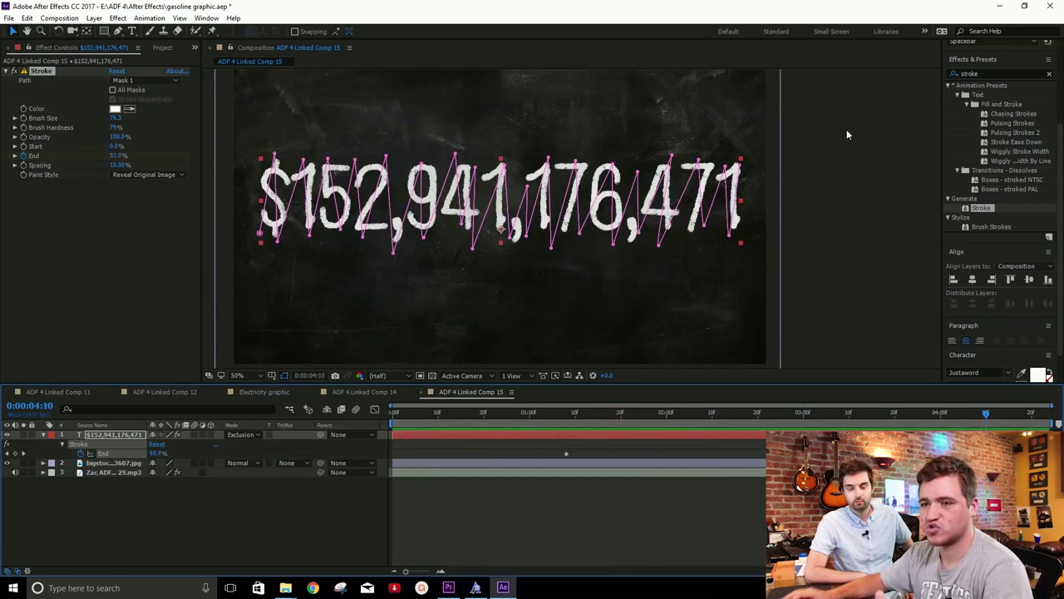